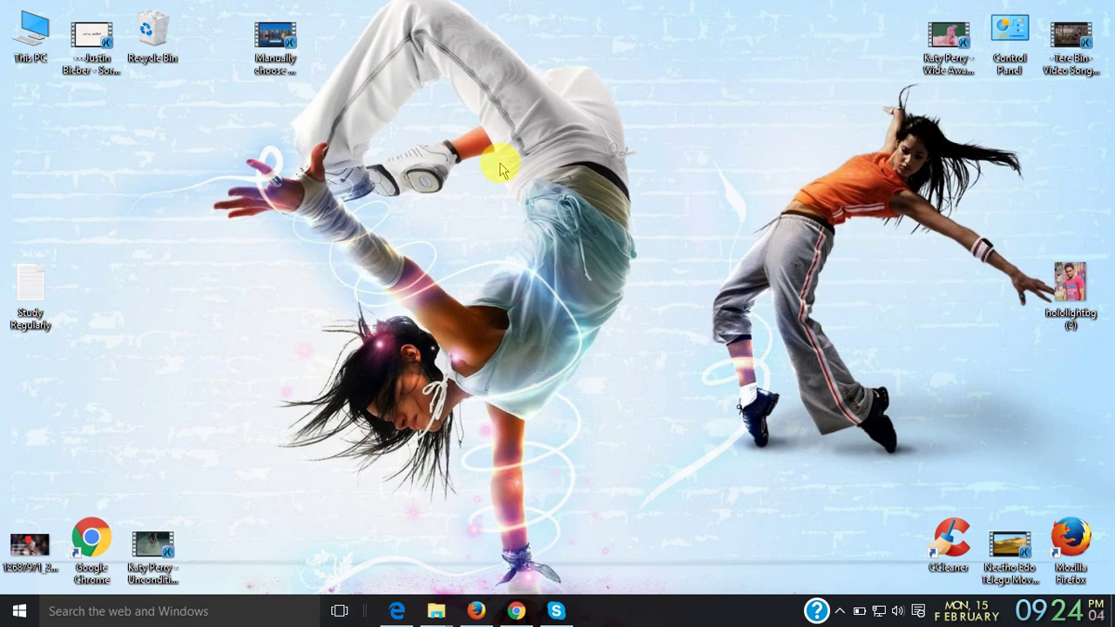
right_click(461, 130)
left_click(493, 183)
right_click(496, 186)
left_click(521, 237)
right_click(519, 237)
left_click(553, 284)
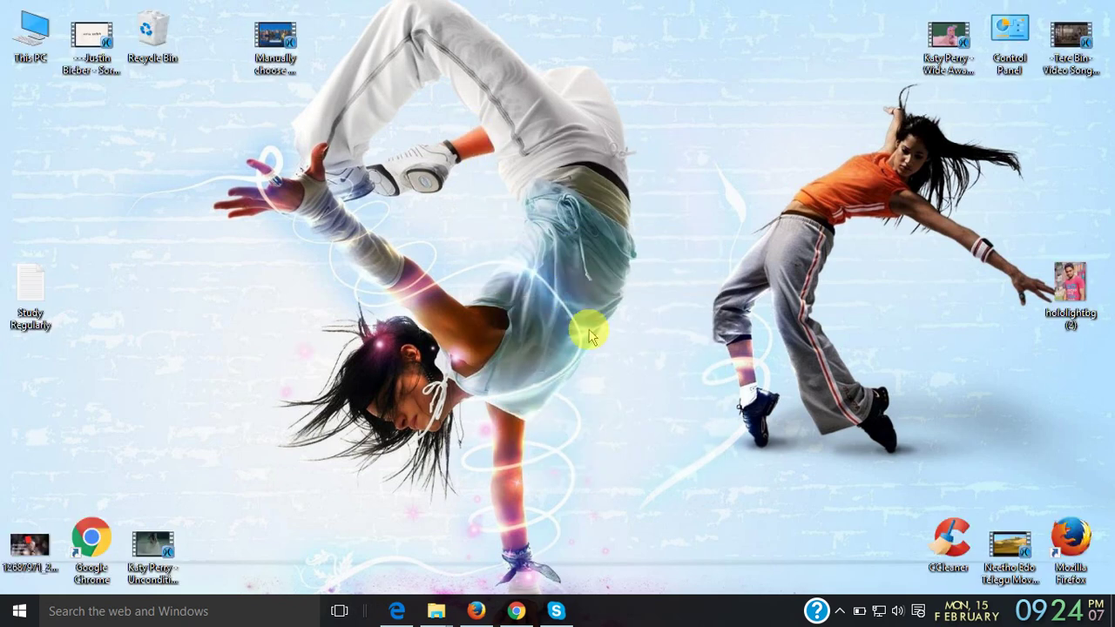
right_click(565, 289)
left_click(591, 339)
right_click(484, 149)
left_click(508, 197)
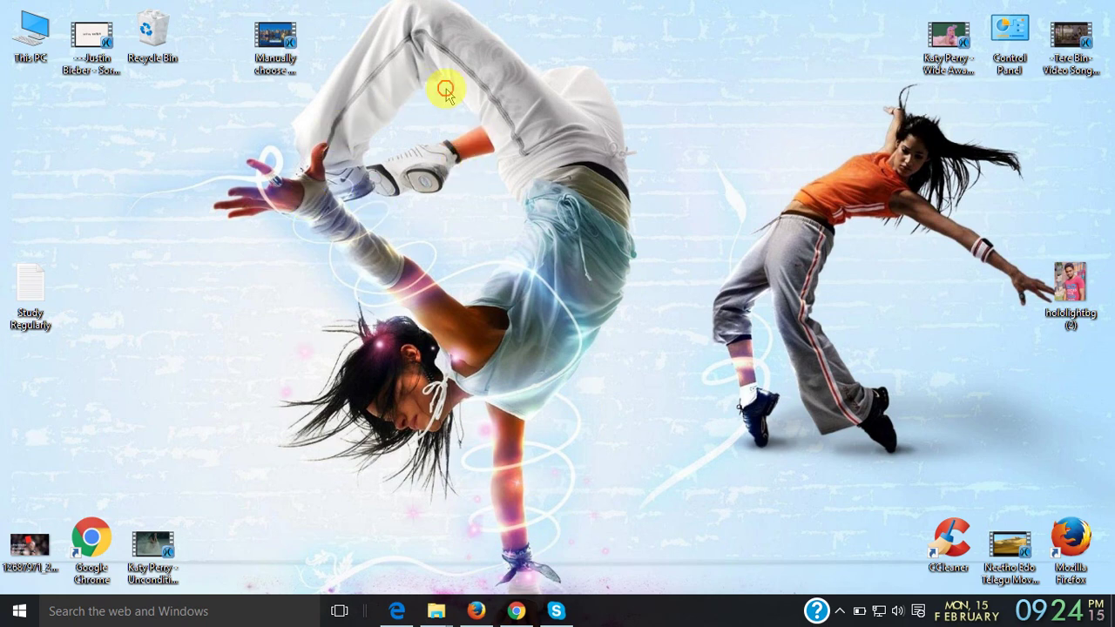
left_click_drag(442, 87, 261, 301)
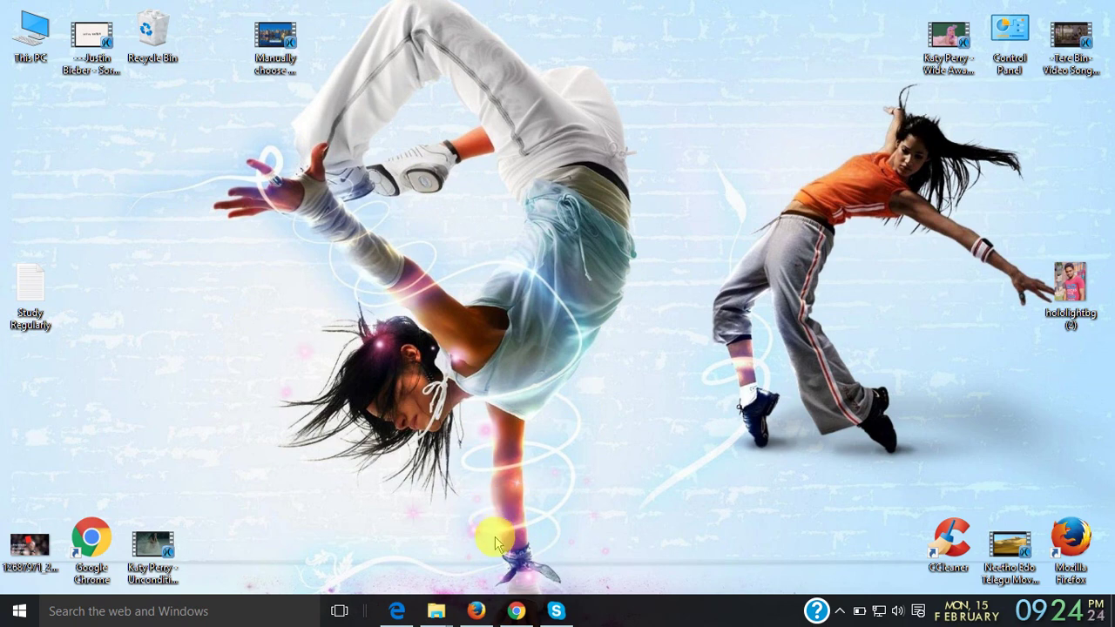
- Switch to Firefox to view the Google results and search suggestions for recuva, and minimise the browser
left_click(478, 612)
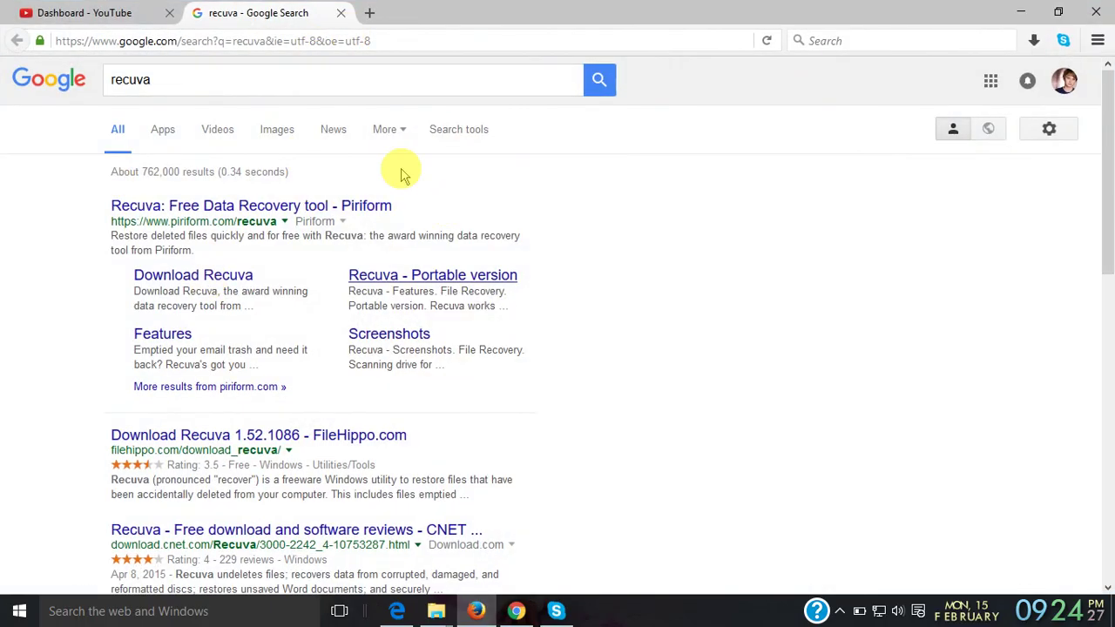
left_click(218, 77)
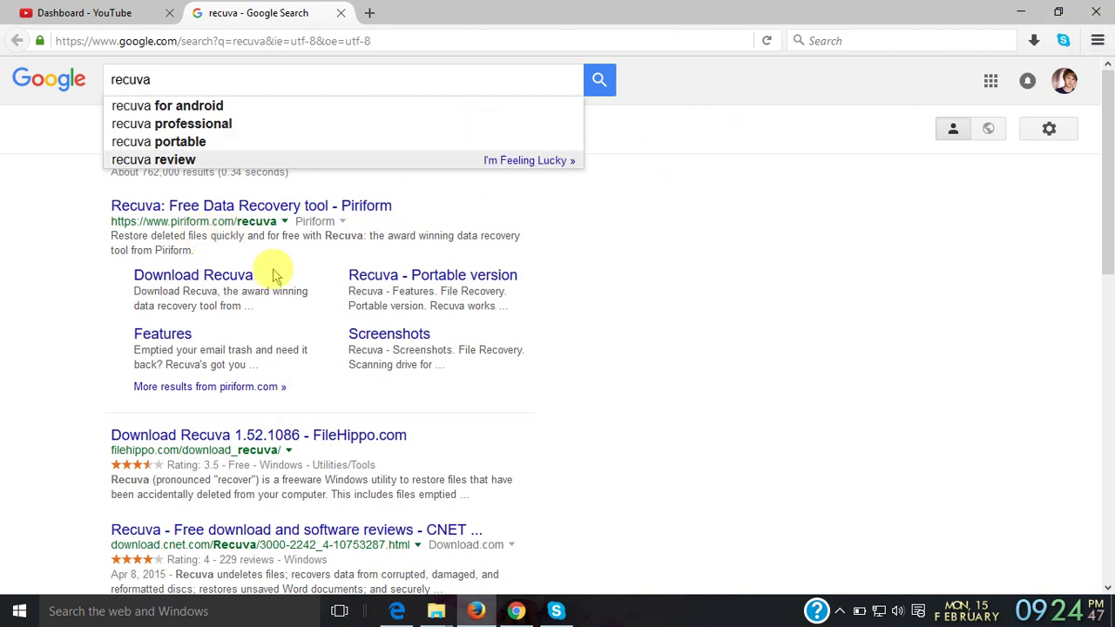
left_click(1020, 20)
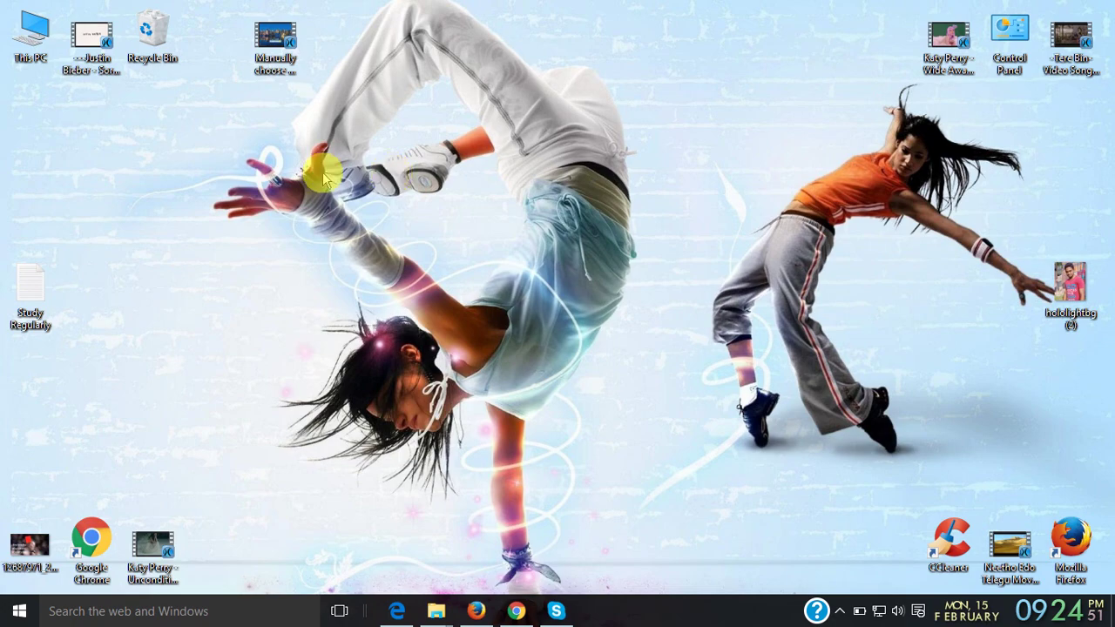
- Open the Software folder on the Software (F:) drive and find the Recuva installer
double_click(16, 46)
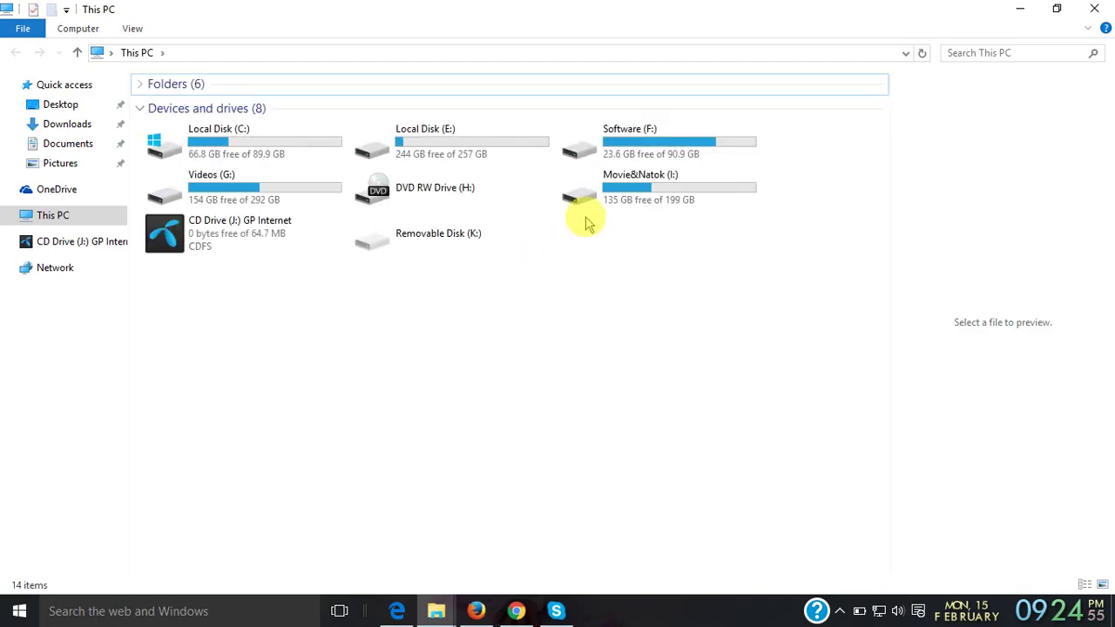
double_click(629, 150)
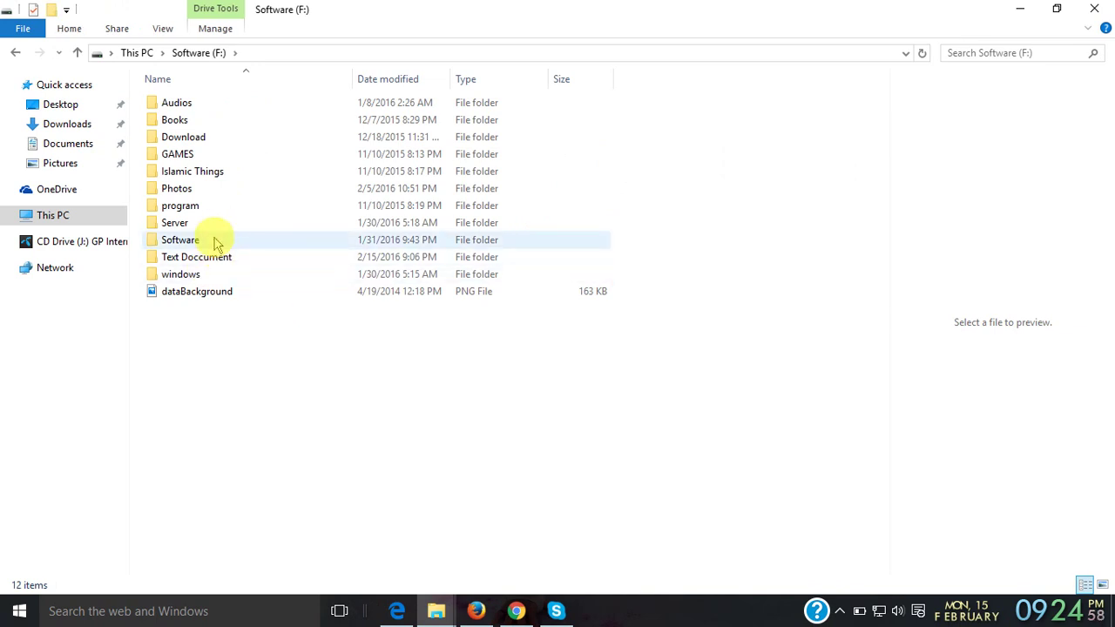
double_click(217, 244)
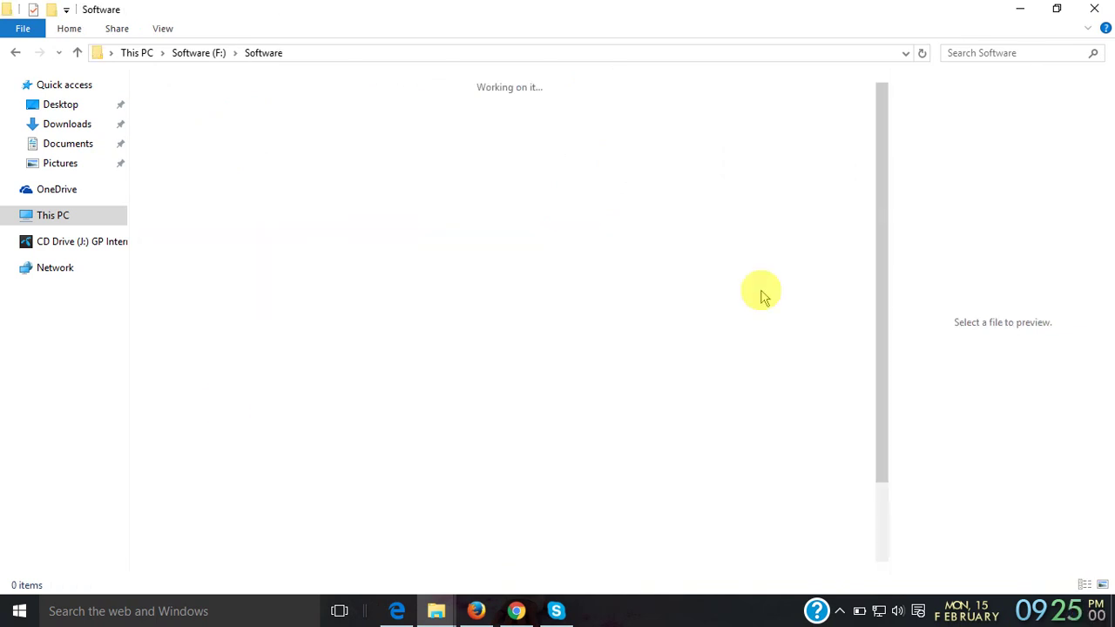
scroll(346, 575, "down", 2)
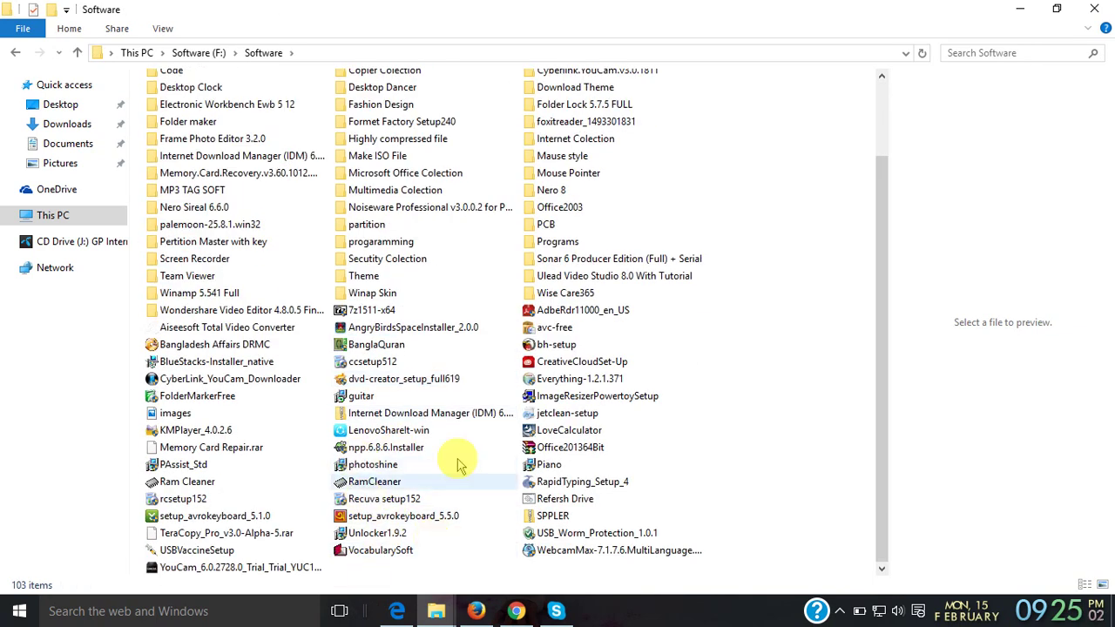
- Run the Recuva setup152 installer and minimise the folder window
left_click(387, 505)
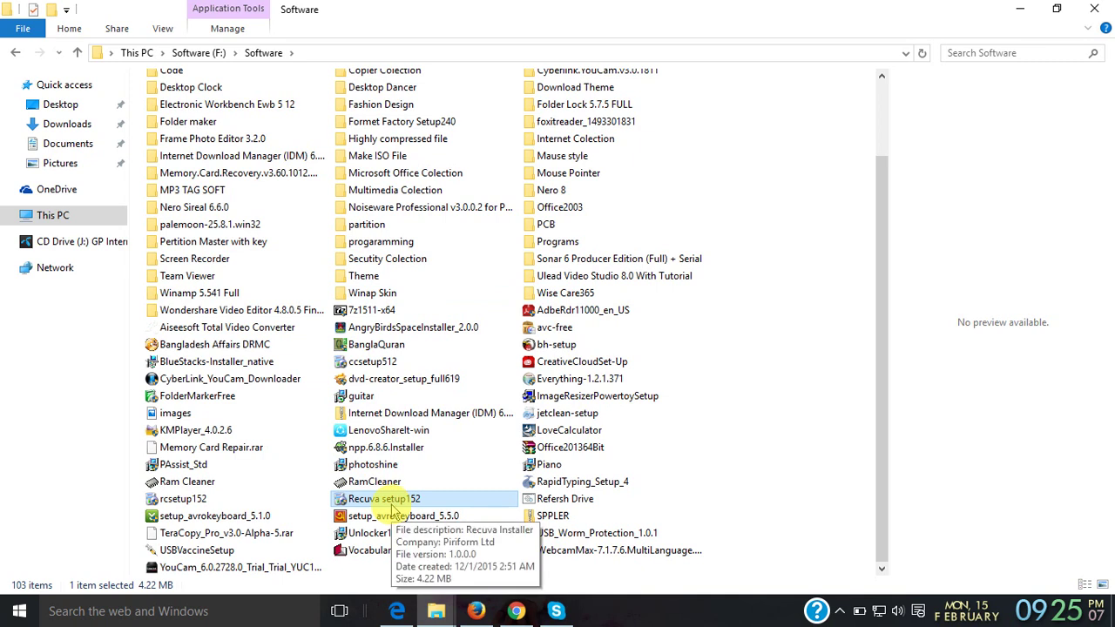
left_click(394, 500)
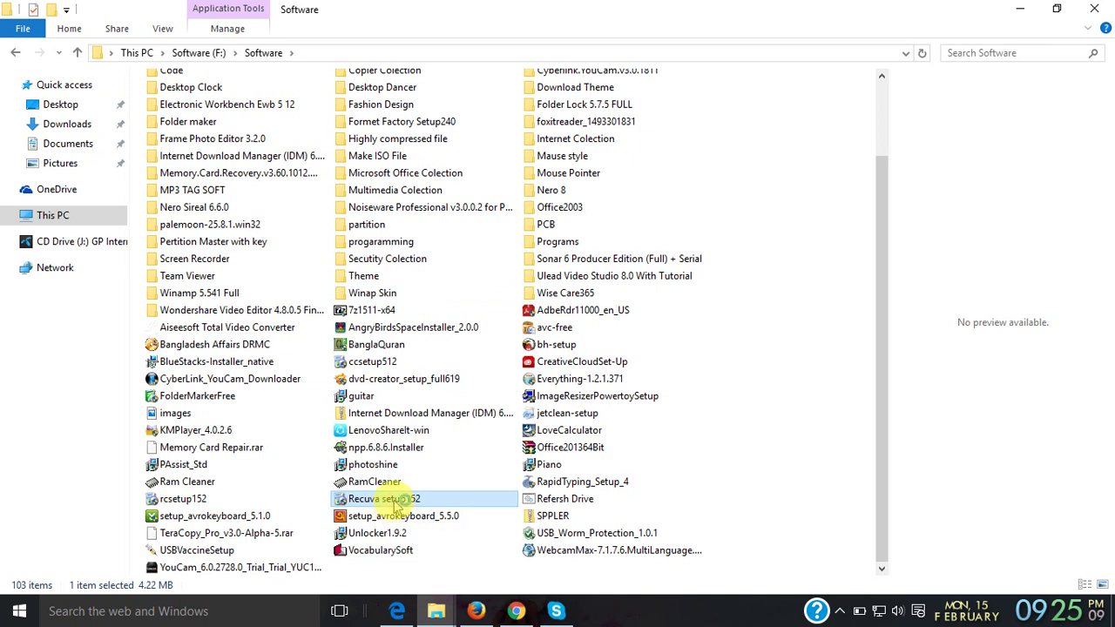
double_click(394, 502)
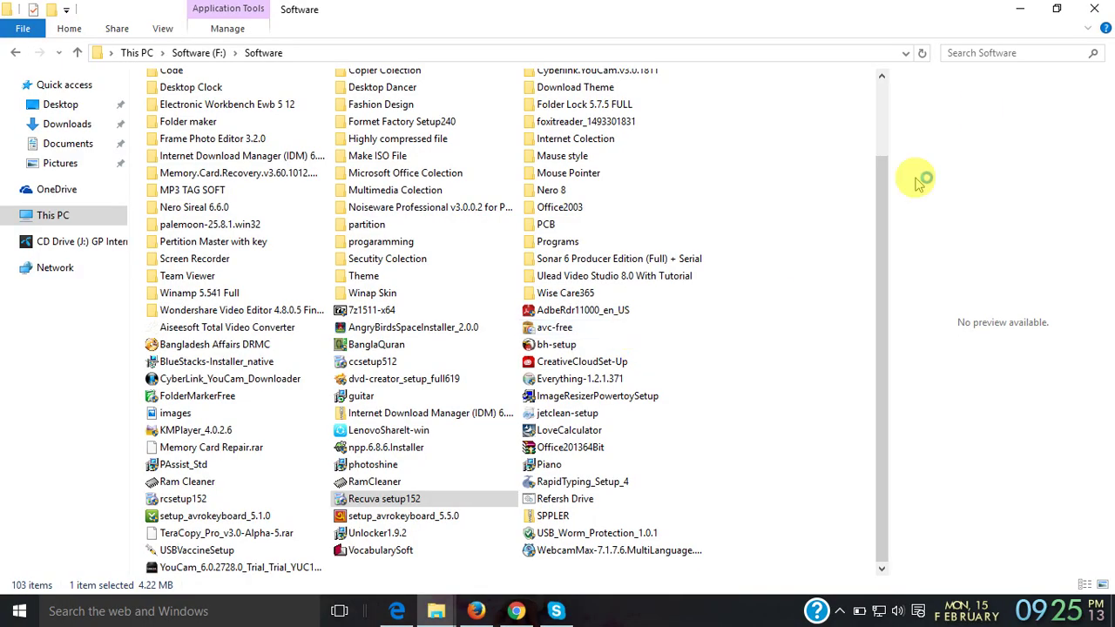
left_click(1011, 15)
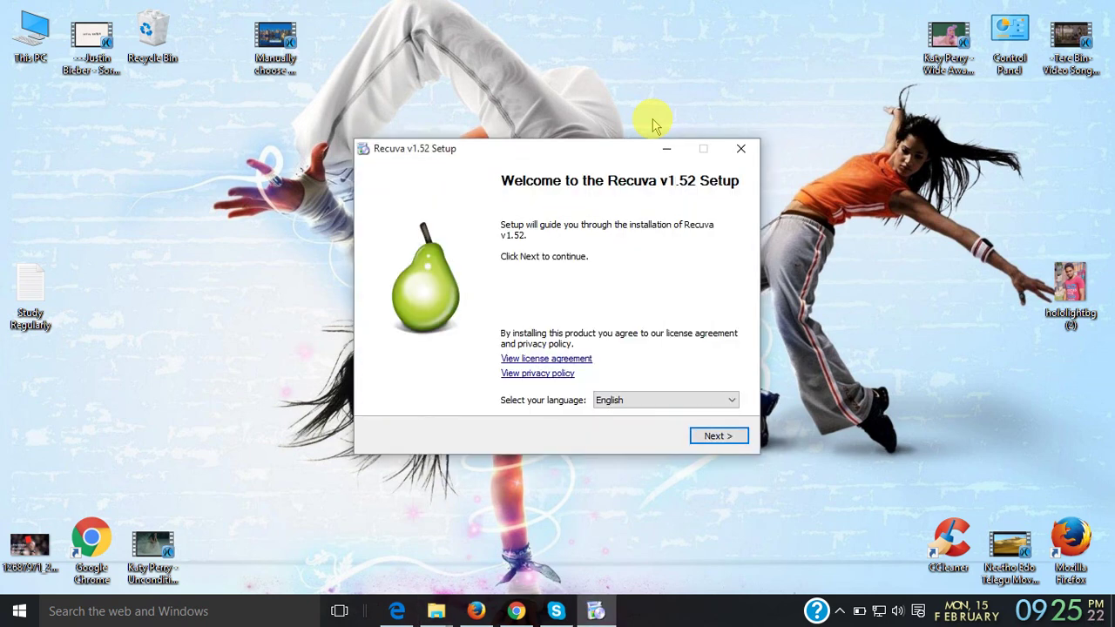
- Install Recuva v1.52 in English with all the default install options kept
left_click(709, 438)
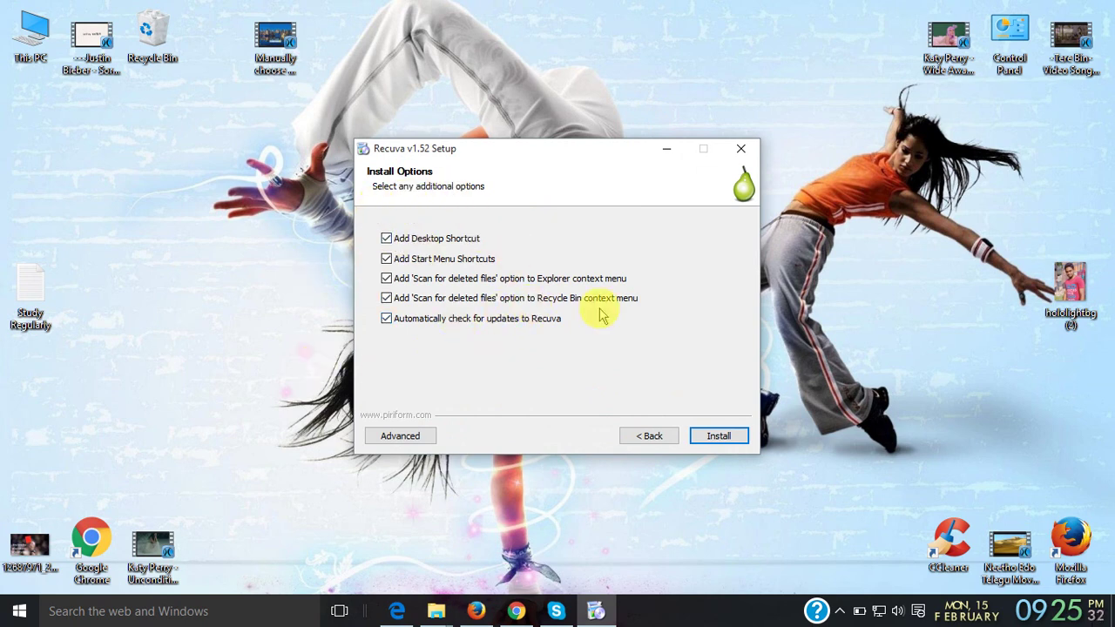
left_click(717, 444)
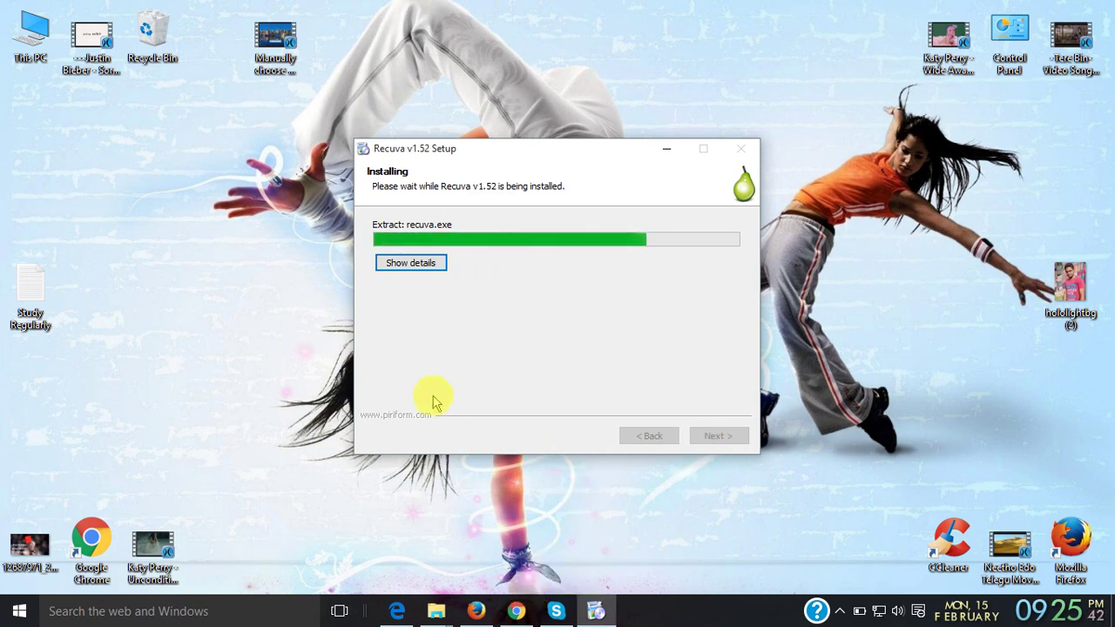
right_click(135, 135)
left_click(154, 181)
right_click(154, 189)
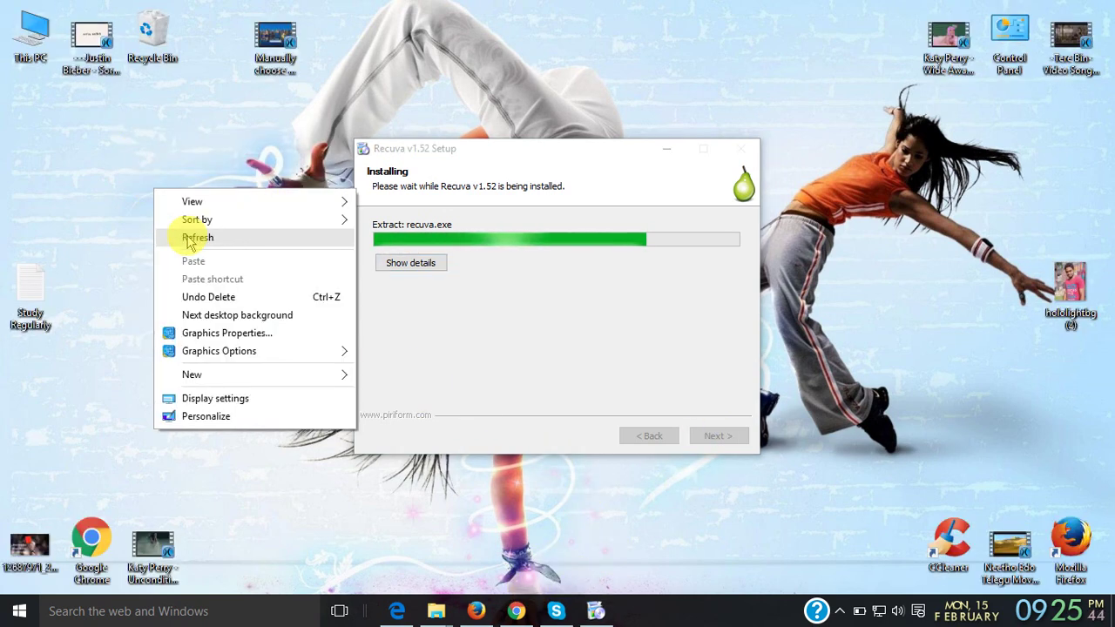
left_click(188, 242)
right_click(186, 235)
left_click(210, 284)
right_click(214, 282)
left_click(249, 337)
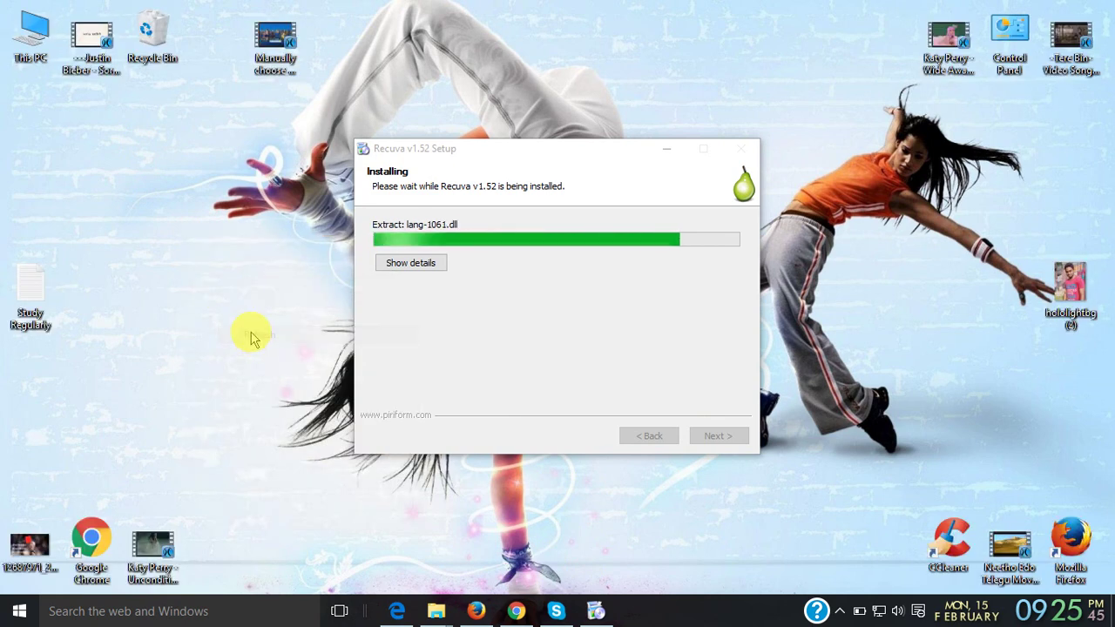
right_click(250, 338)
left_click(270, 386)
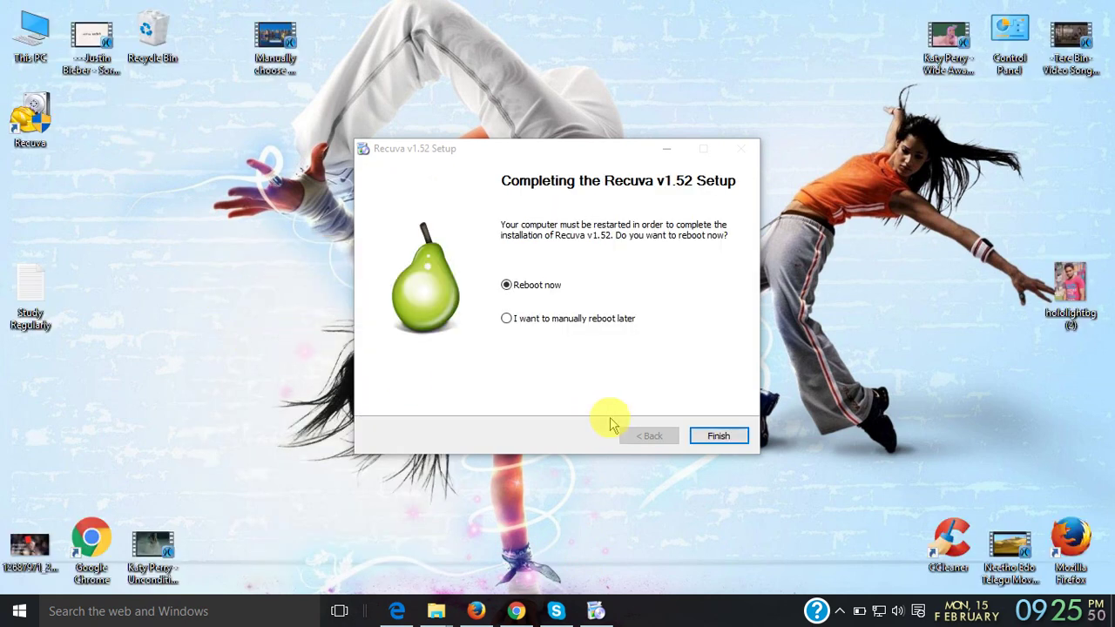
- Finish the Recuva setup with the option to reboot manually later
left_click(521, 324)
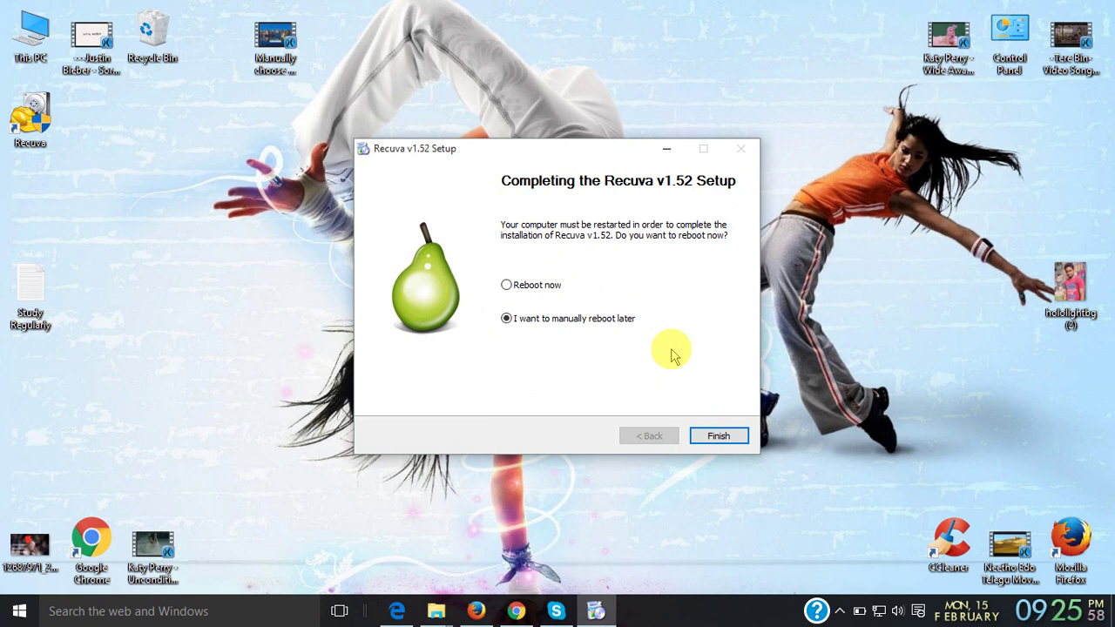
left_click(709, 436)
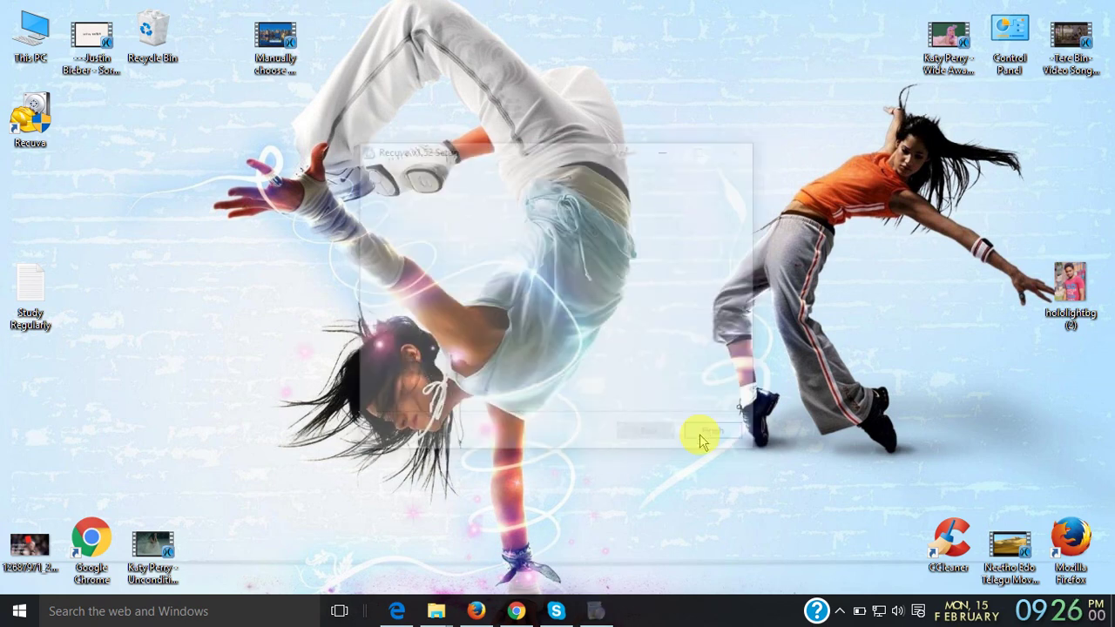
right_click(515, 132)
left_click(549, 200)
right_click(548, 200)
left_click(577, 244)
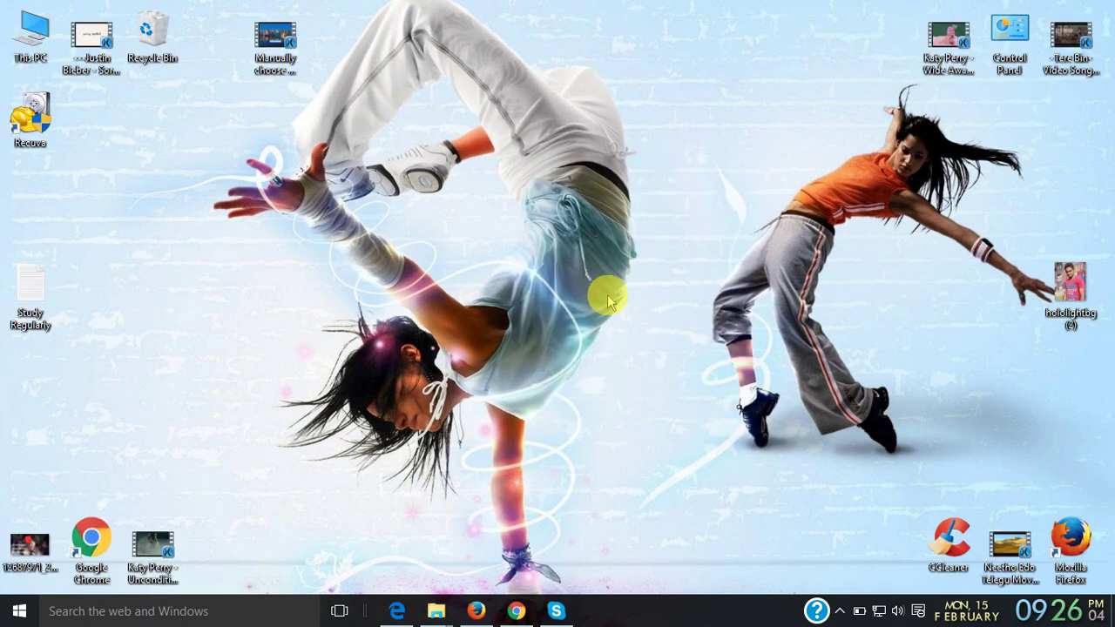
right_click(575, 243)
left_click(601, 293)
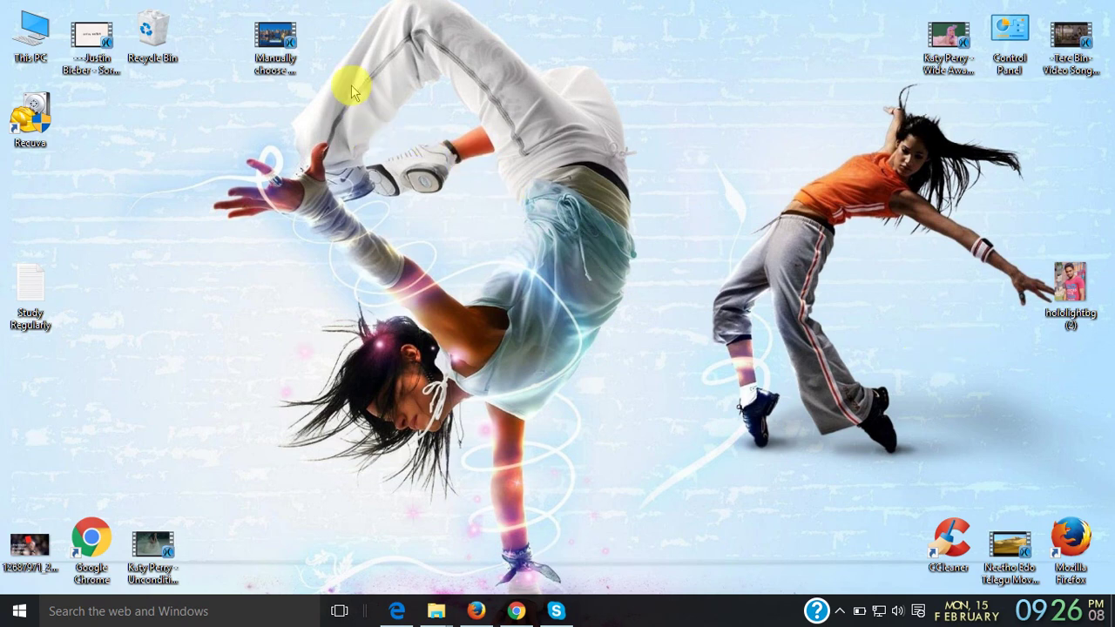
- Move the "Manually choose" video icon beside CCleaner and the hololightbg (2) picture to the upper middle of the desktop
left_click_drag(279, 50, 103, 358)
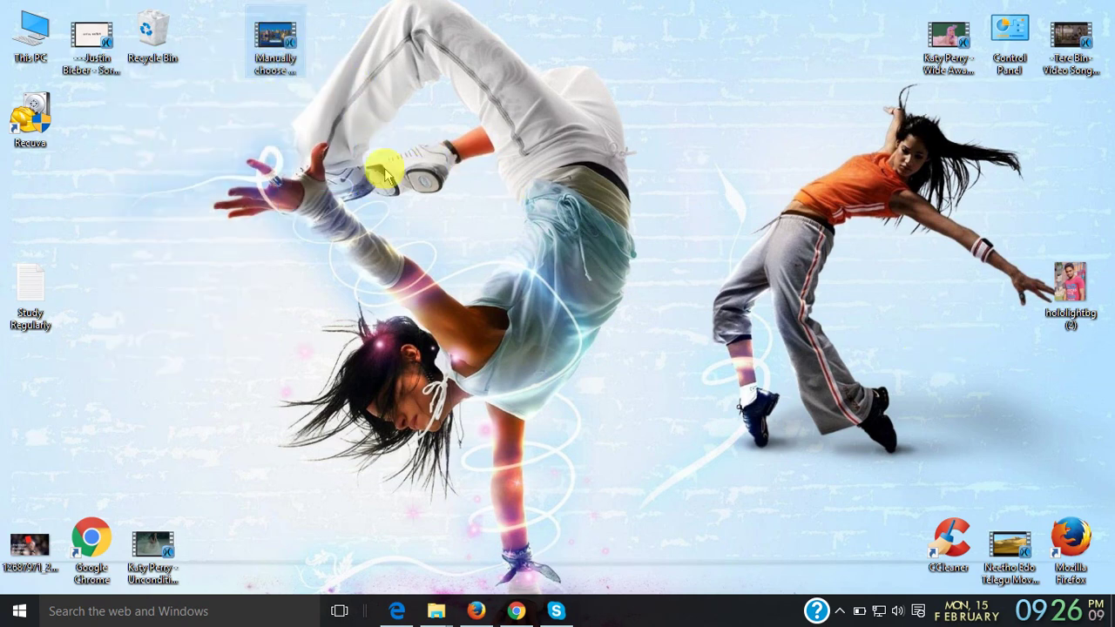
left_click_drag(274, 38, 889, 531)
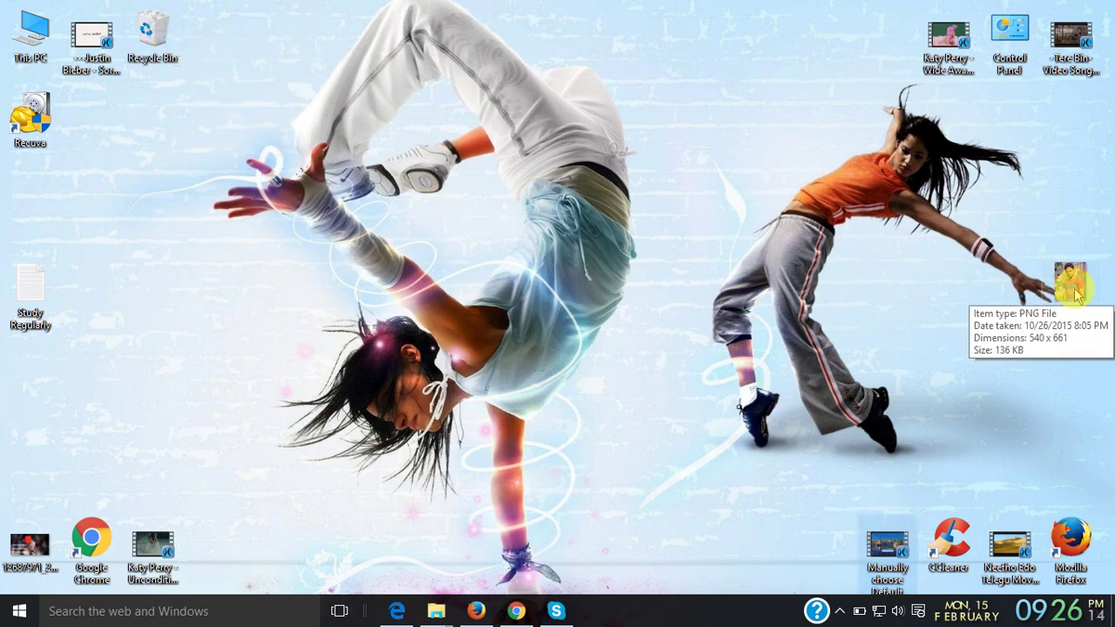
left_click_drag(1070, 283, 601, 32)
- Rename the hololightbg (2) picture on the desktop as Bd
right_click(602, 33)
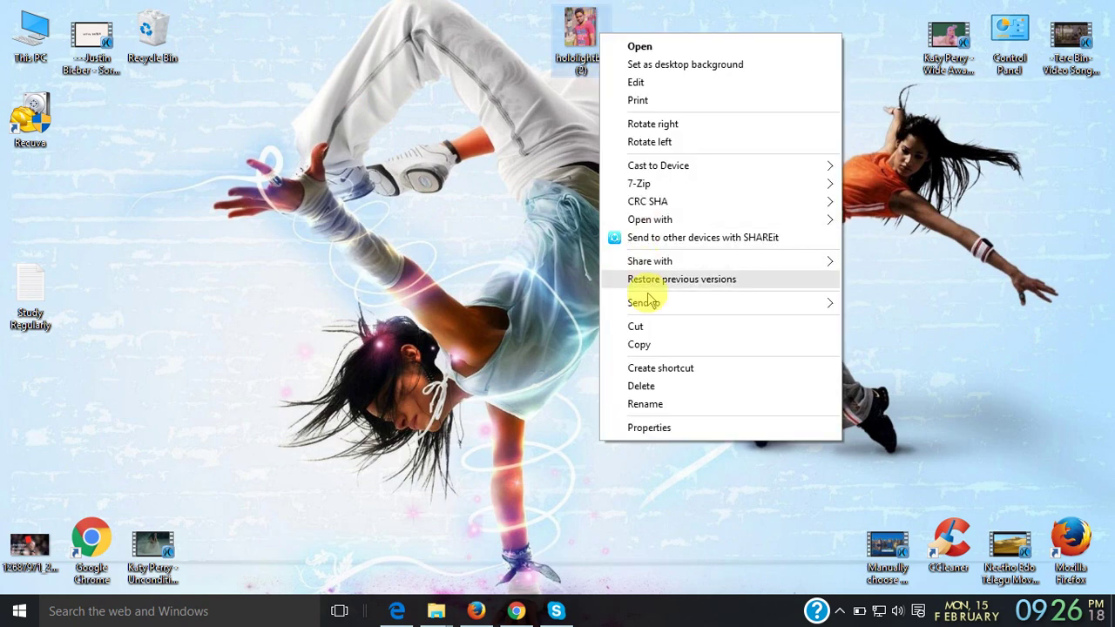
left_click(669, 404)
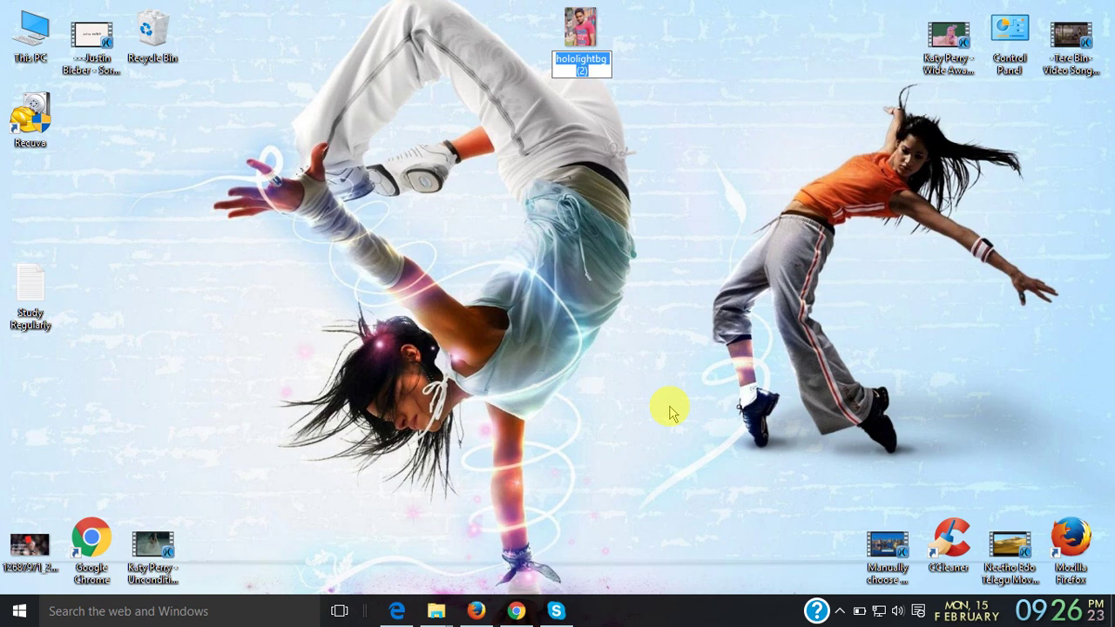
type("nd")
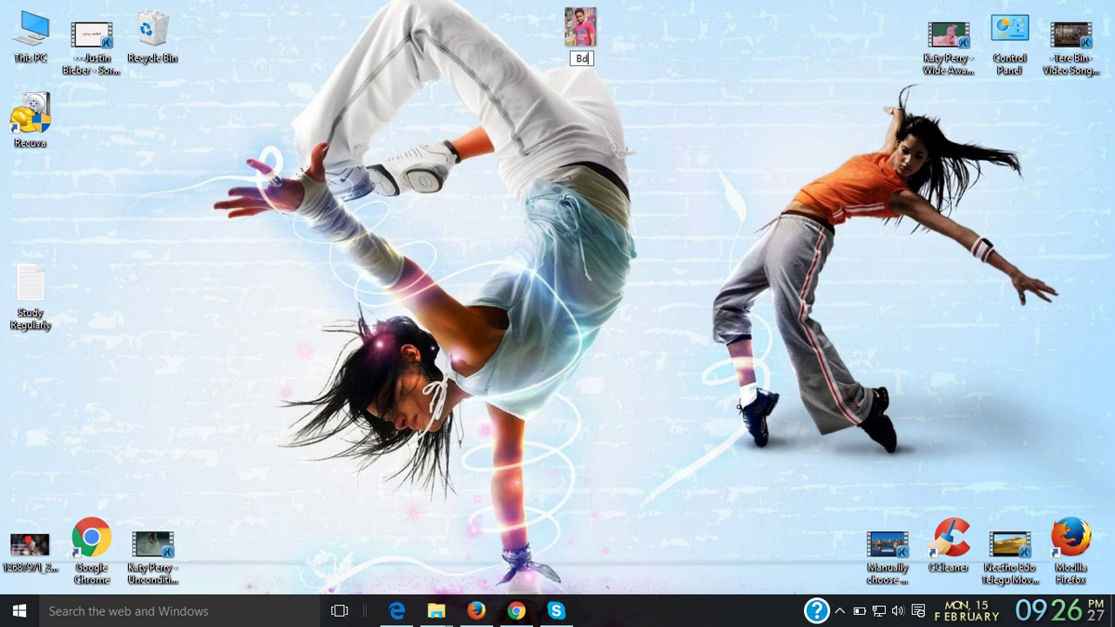
left_click(670, 407)
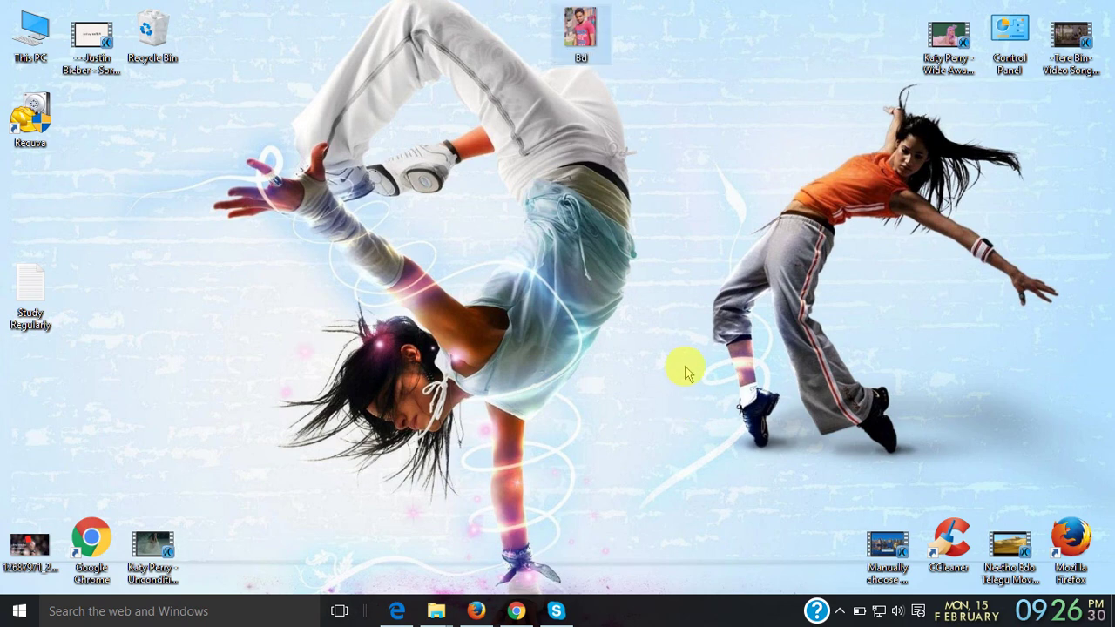
- Delete the Bd picture from the desktop and permanently empty the Recycle Bin
right_click(595, 41)
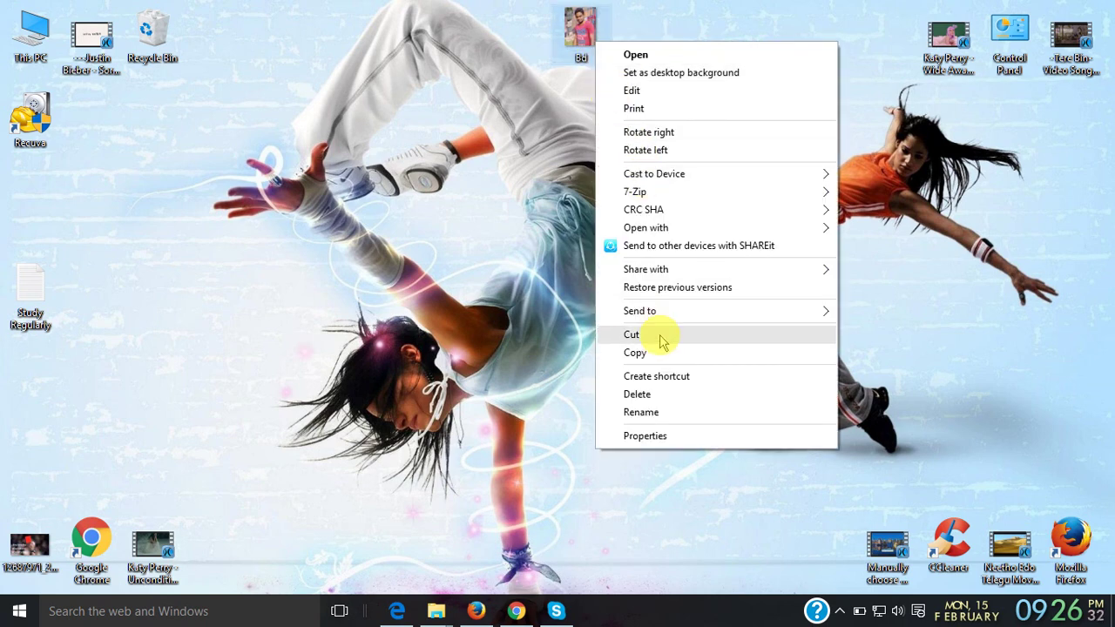
left_click(667, 396)
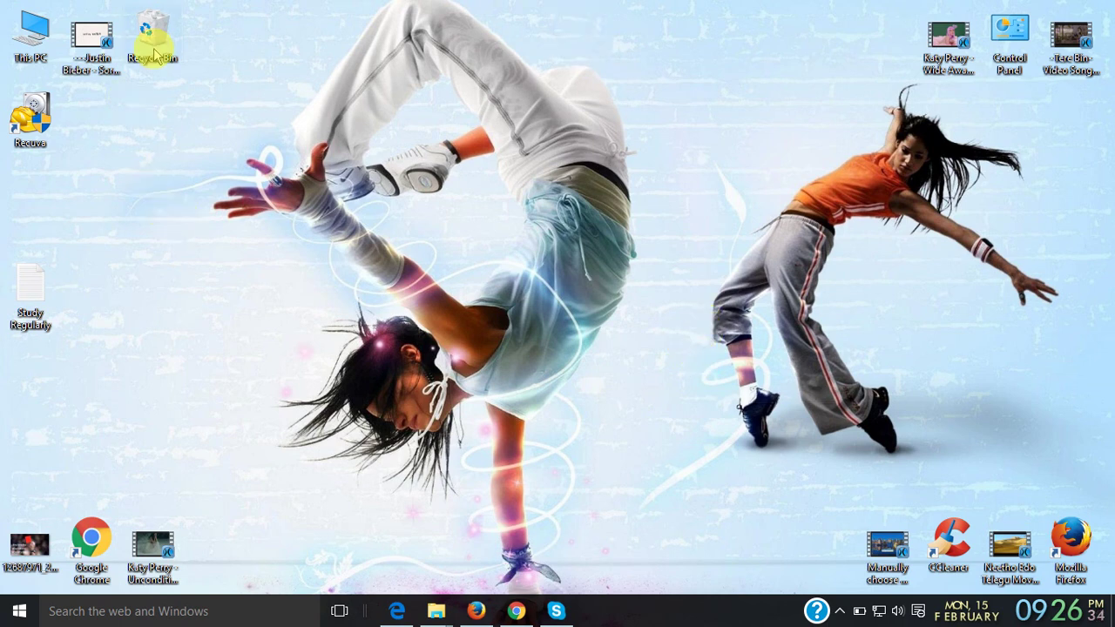
right_click(178, 65)
left_click(213, 55)
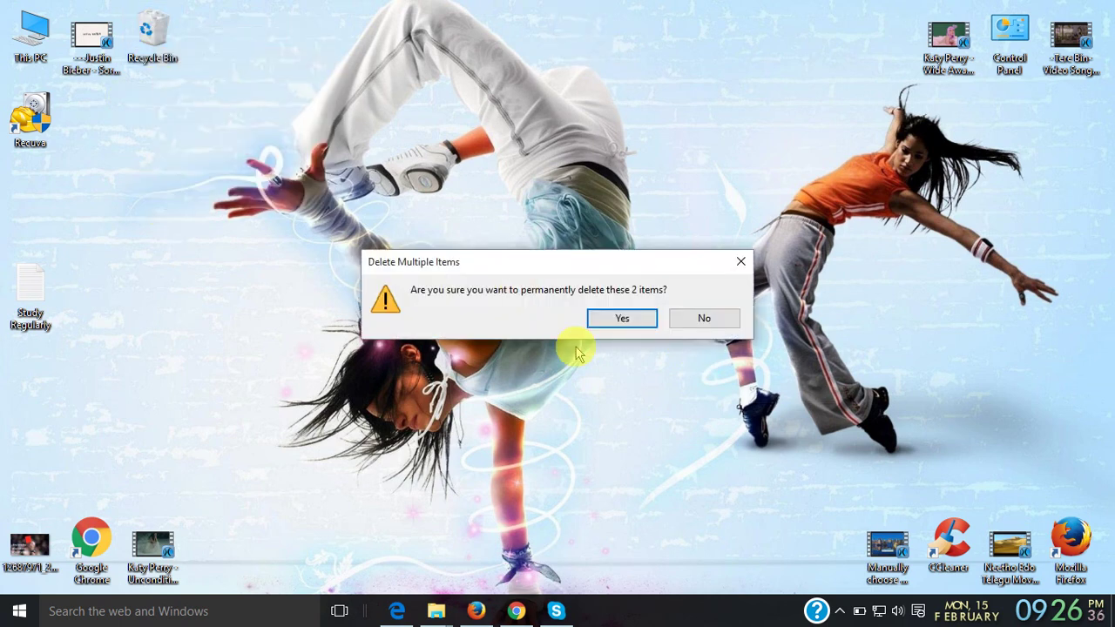
left_click(612, 322)
right_click(315, 224)
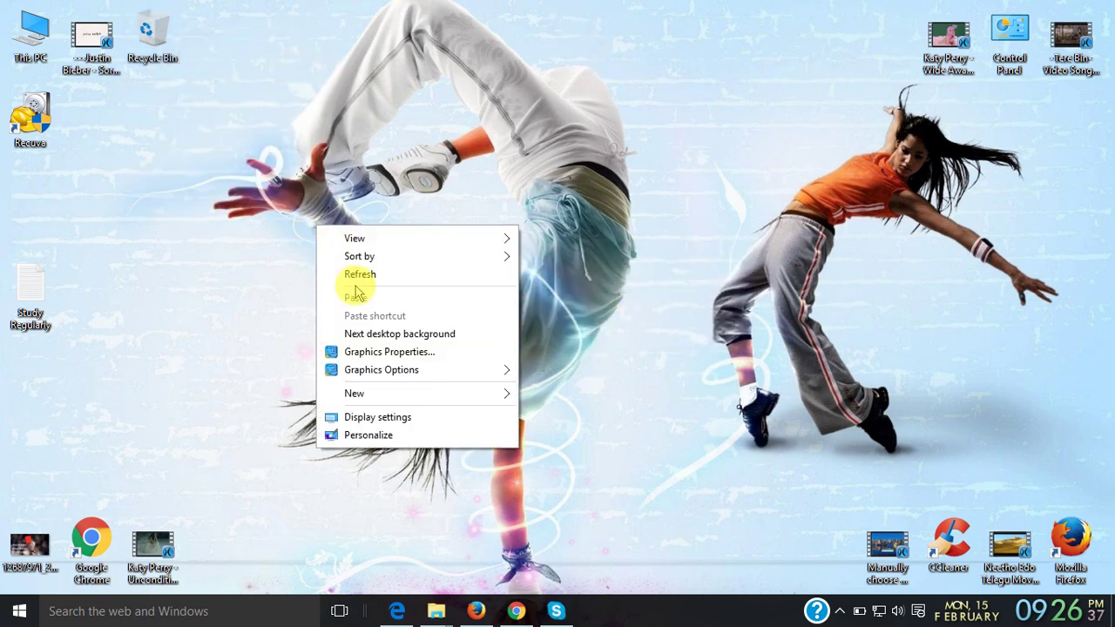
left_click(360, 273)
right_click(361, 165)
left_click(398, 213)
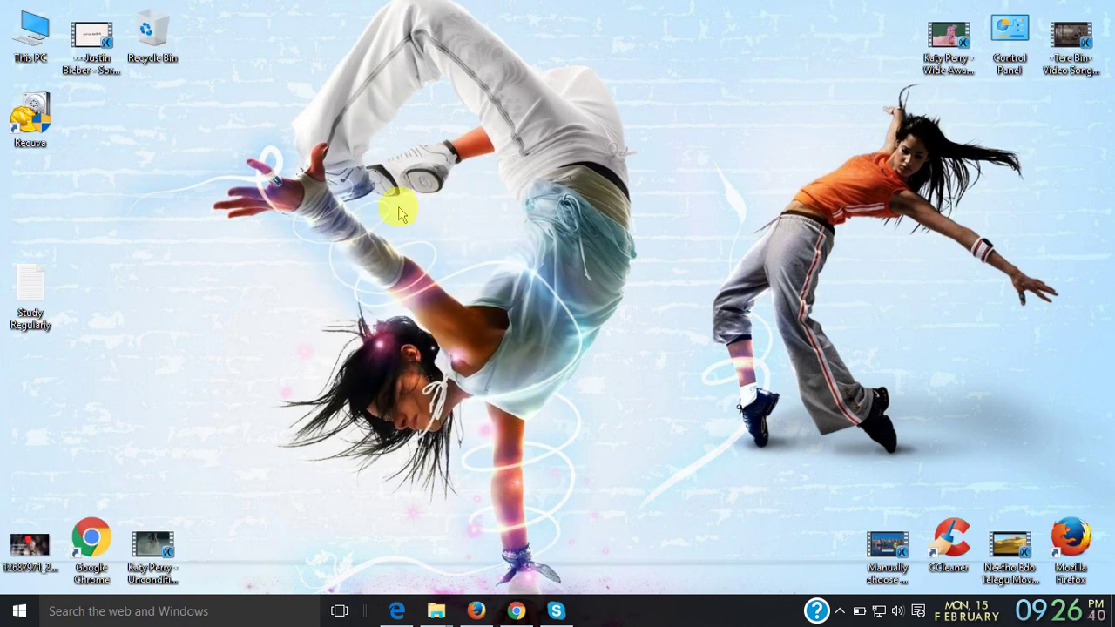
right_click(378, 150)
left_click(403, 209)
- Launch Recuva from its desktop shortcut and choose Pictures as the file type to recover in the wizard
left_click(39, 118)
right_click(41, 120)
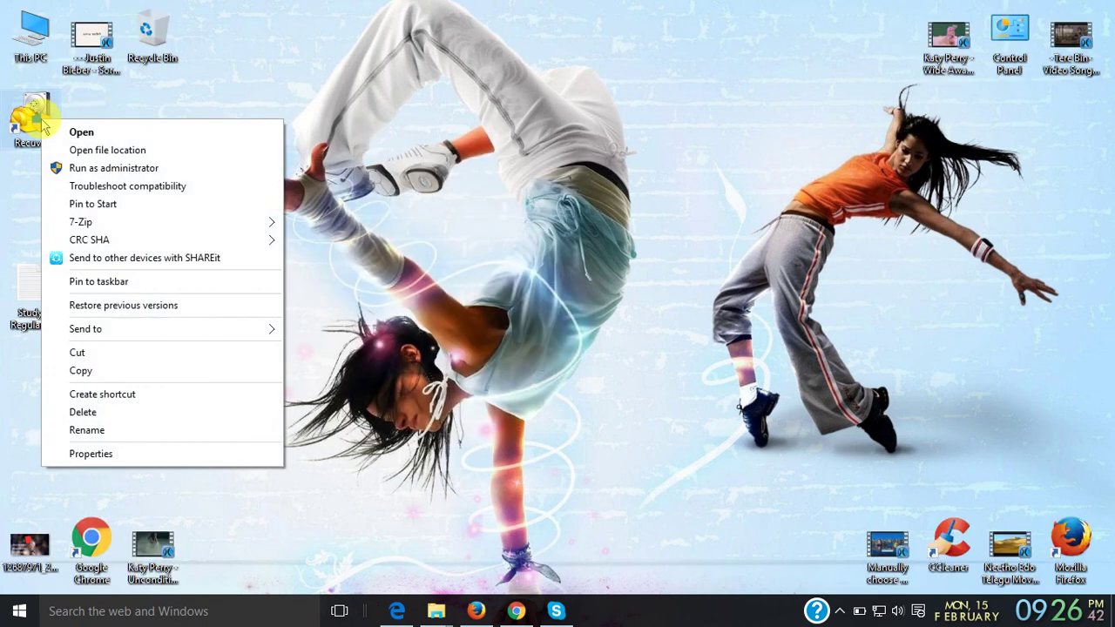
left_click(54, 132)
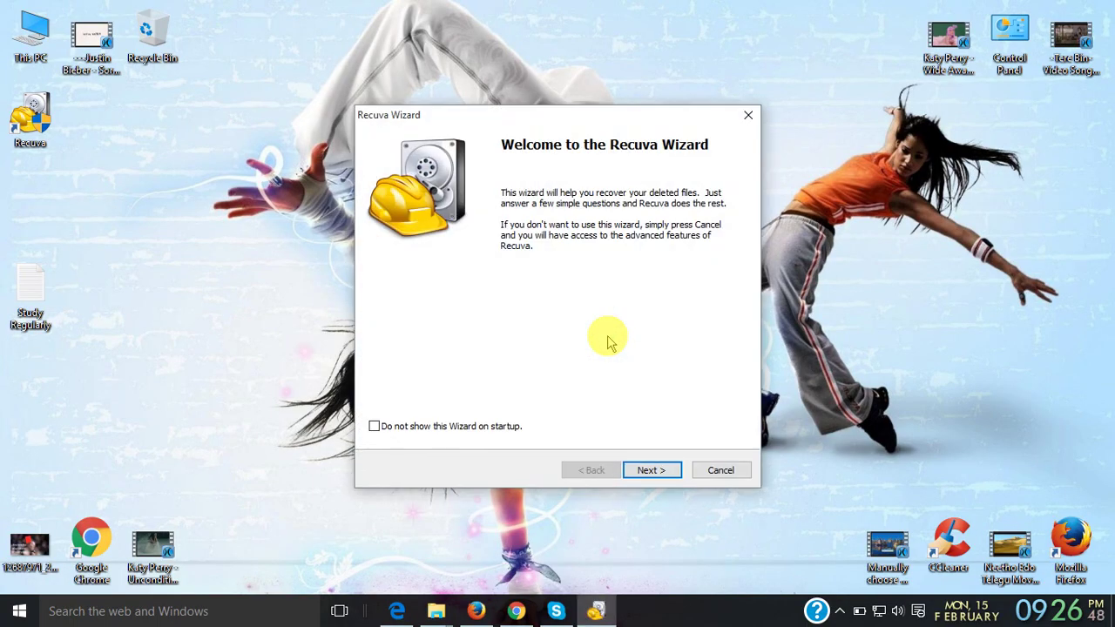
left_click(646, 472)
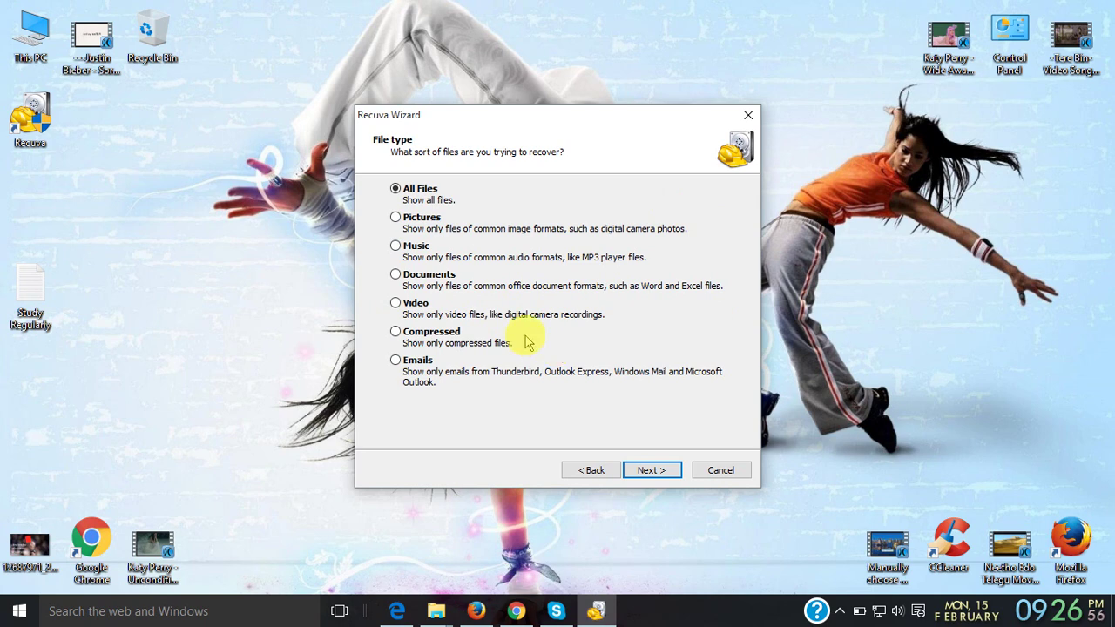
left_click(397, 217)
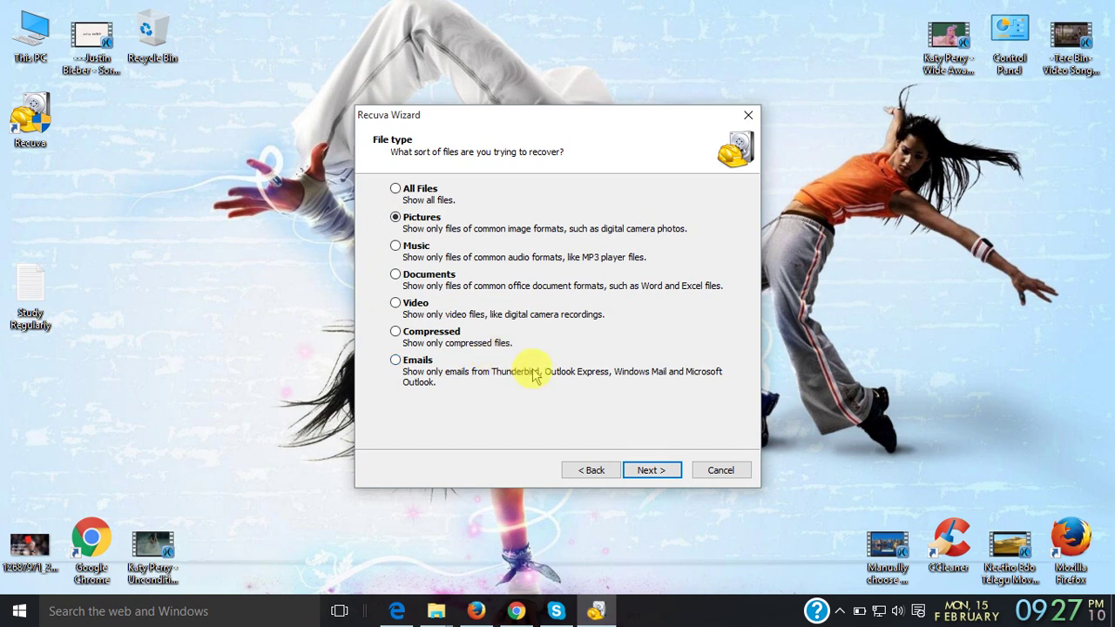
left_click(644, 473)
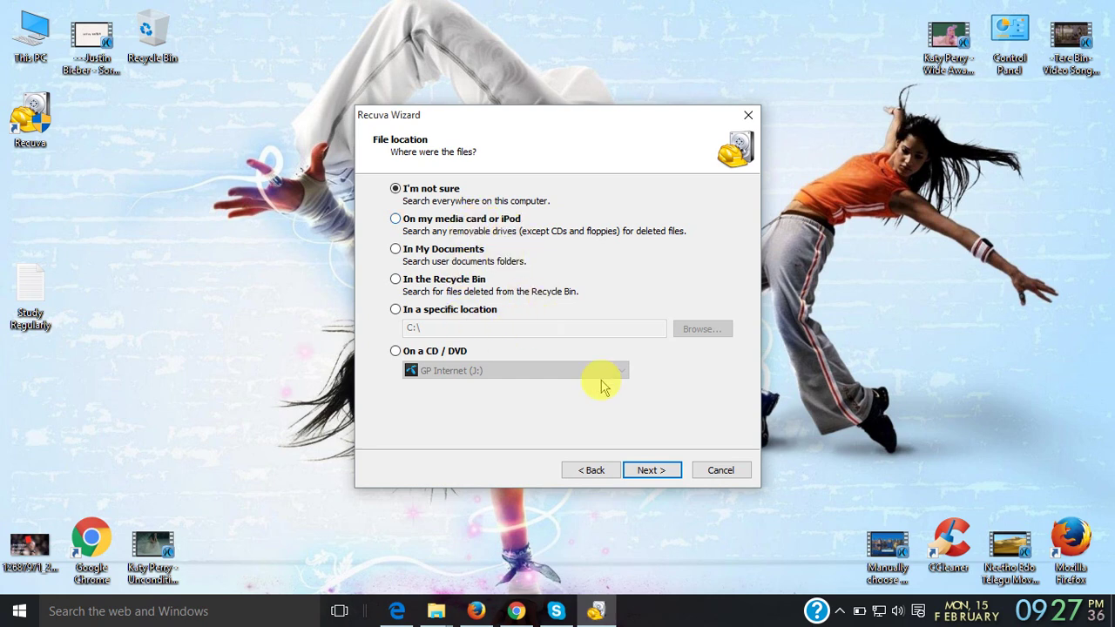
- Set the wizard's file location to the specific location C:\ and start the search without Deep Scan
left_click(395, 311)
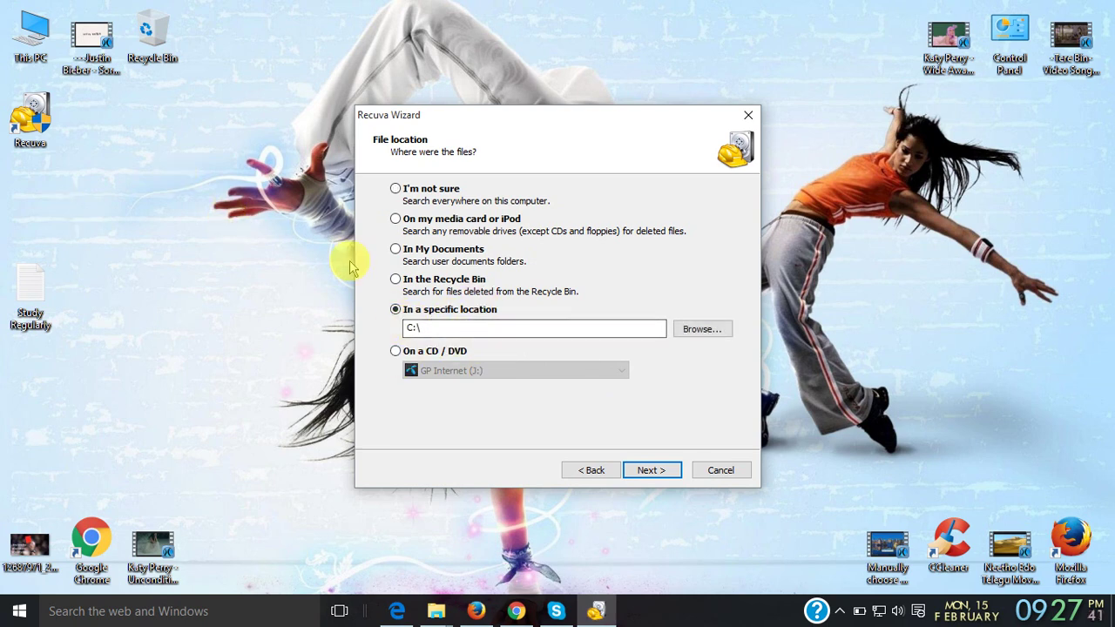
double_click(411, 328)
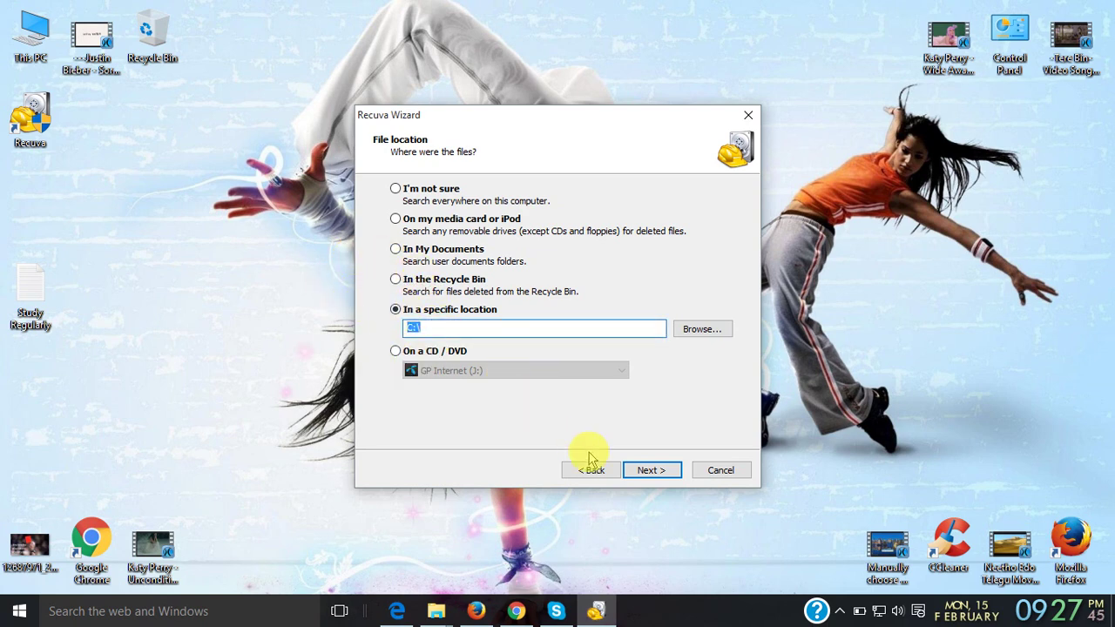
left_click(652, 471)
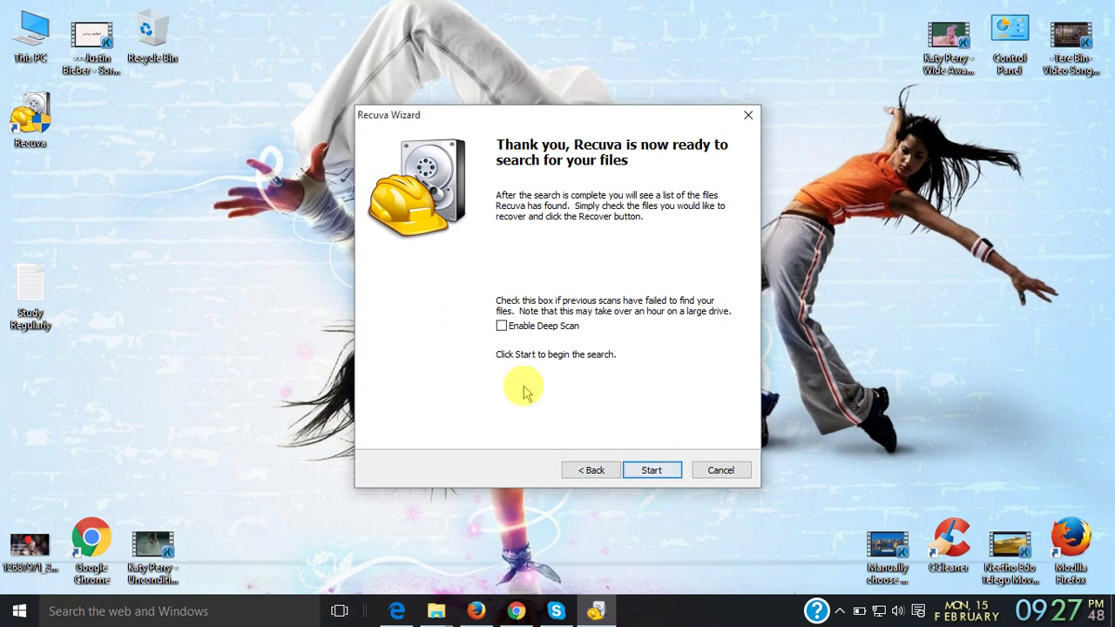
left_click(649, 470)
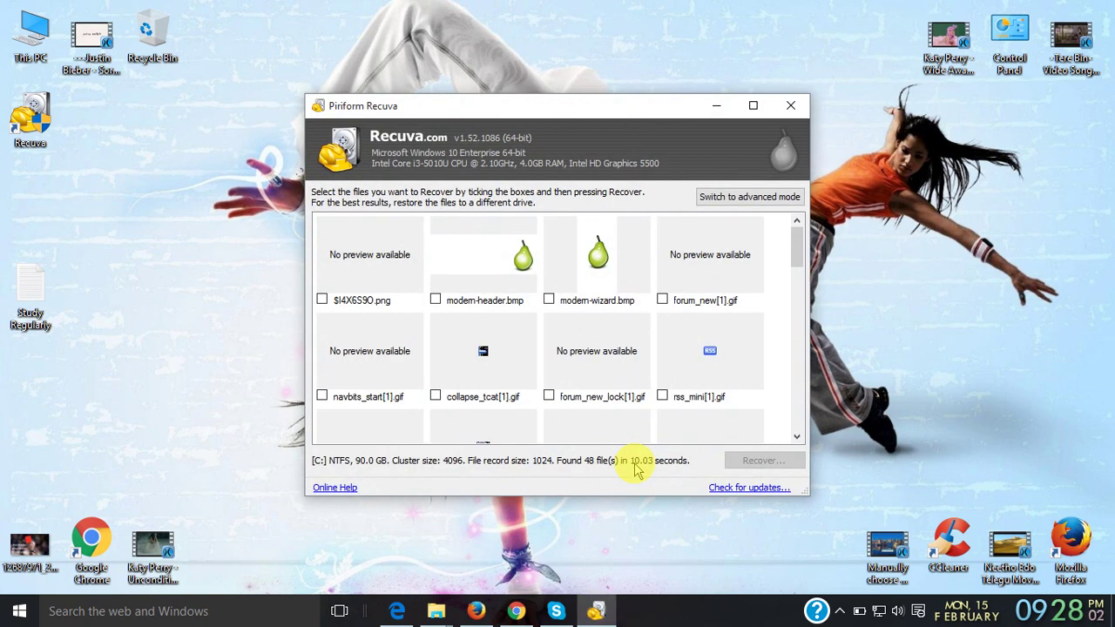
- Maximize the results window and look through the thumbnails of the found pictures for the deleted one
left_click(753, 105)
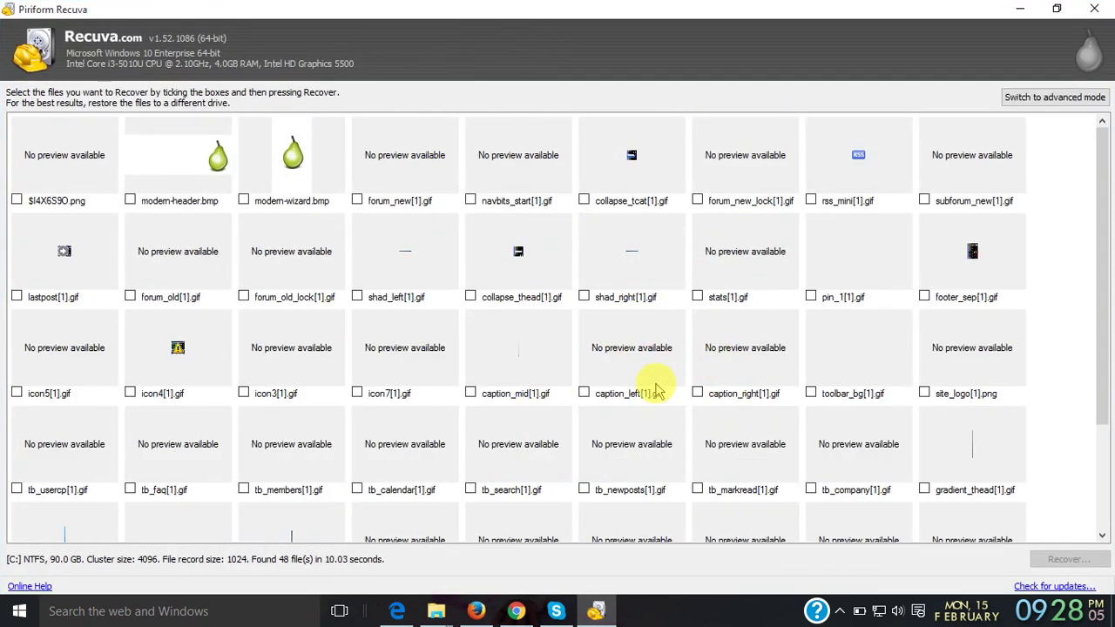
scroll(1015, 352, "down", 3)
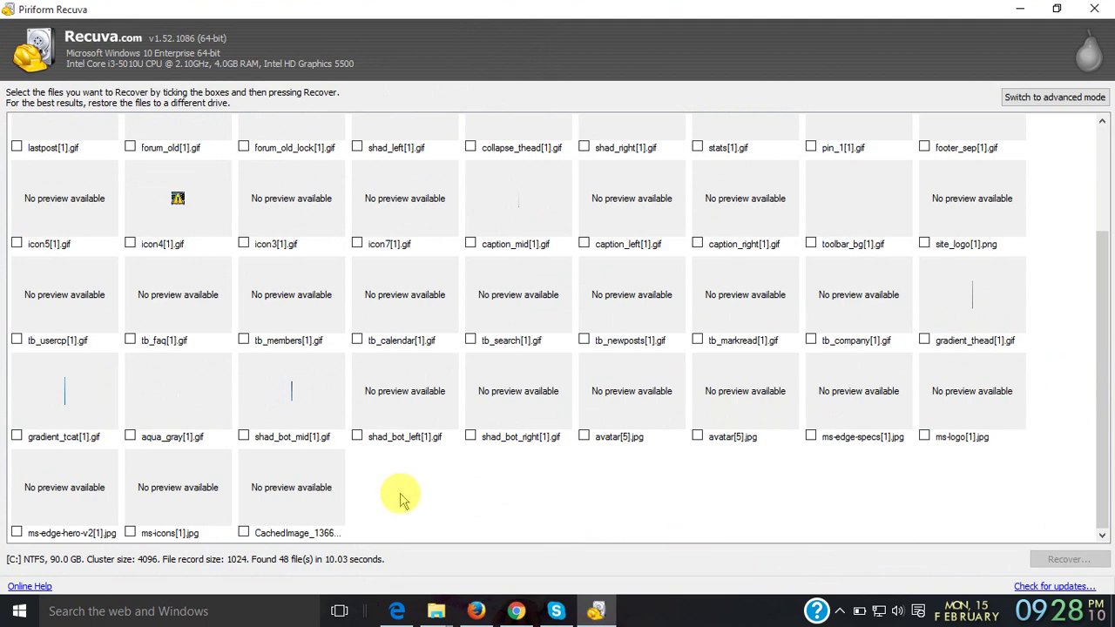
scroll(400, 496, "up", 3)
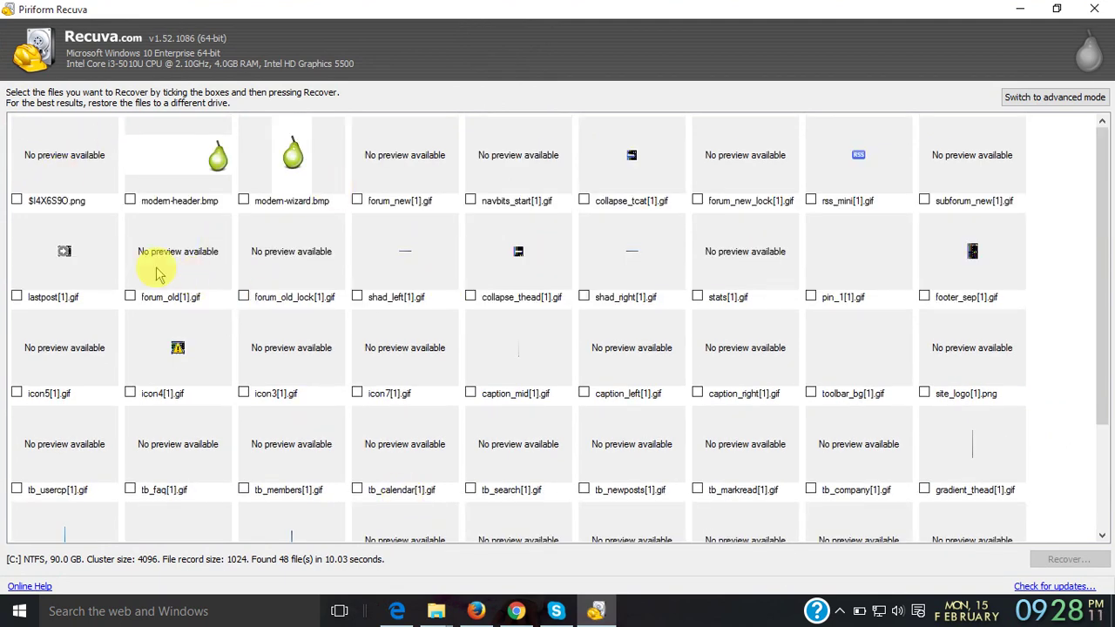
mouse_move(391, 233)
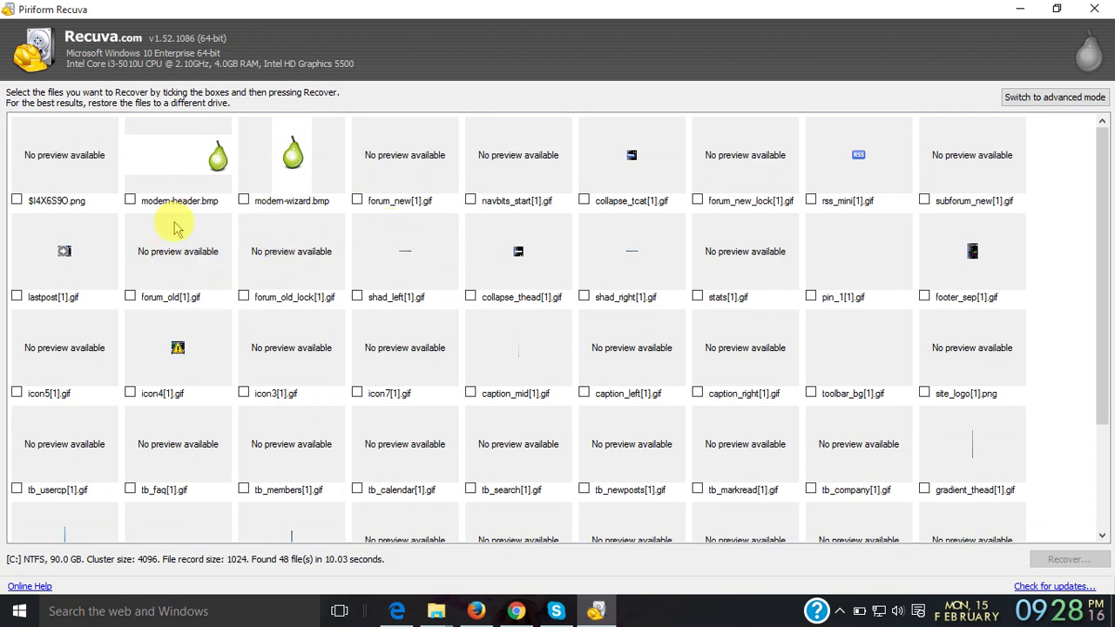
mouse_move(241, 293)
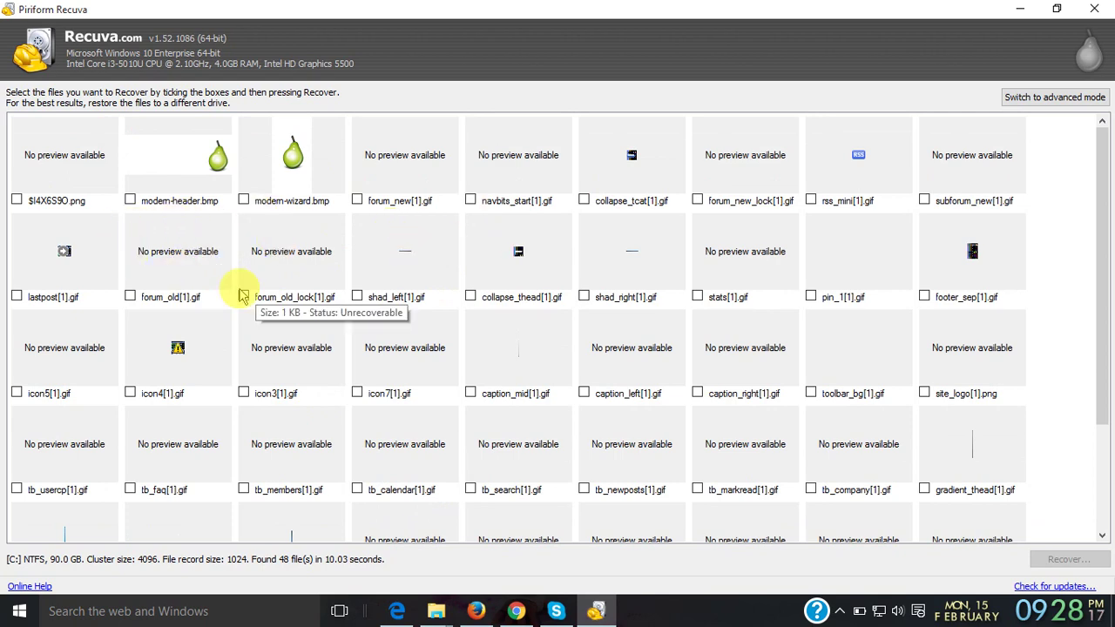
scroll(242, 293, "down", 3)
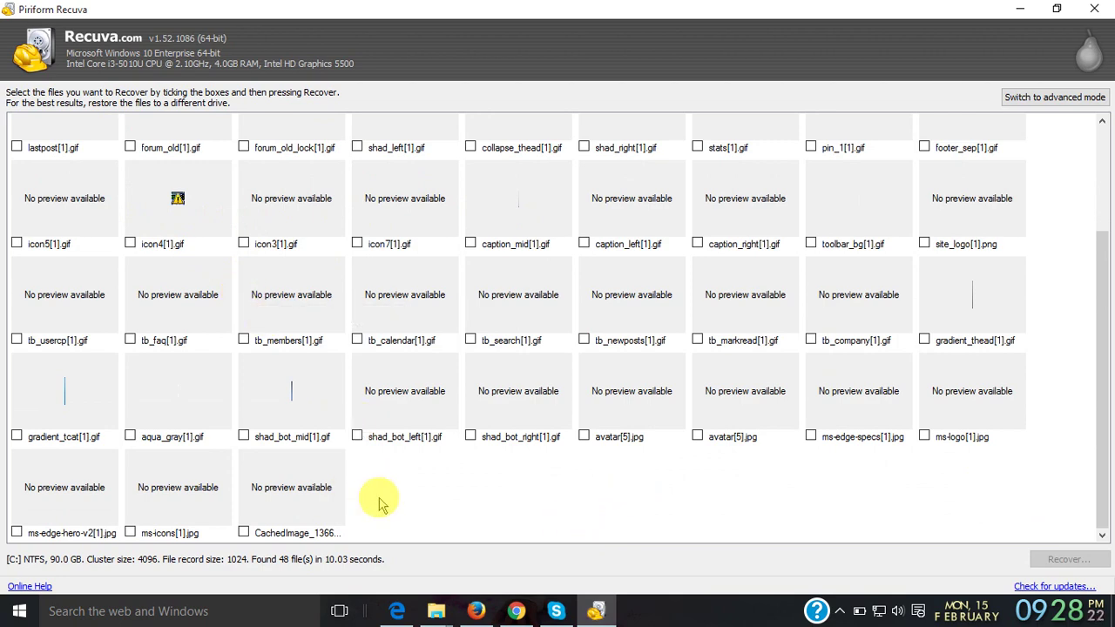
scroll(388, 501, "up", 3)
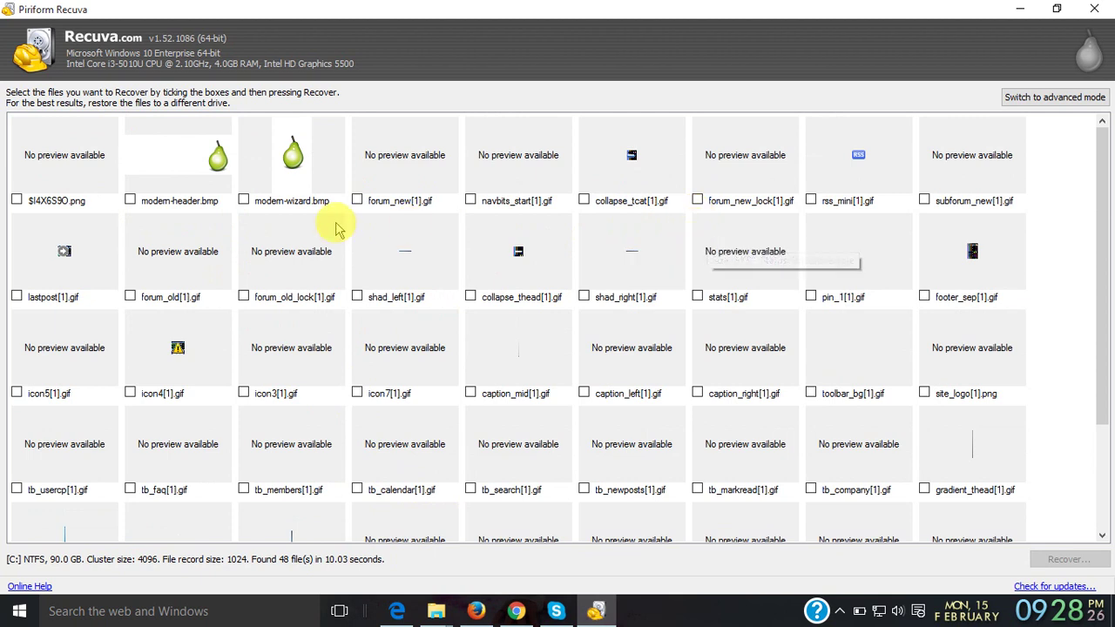
left_click(316, 201)
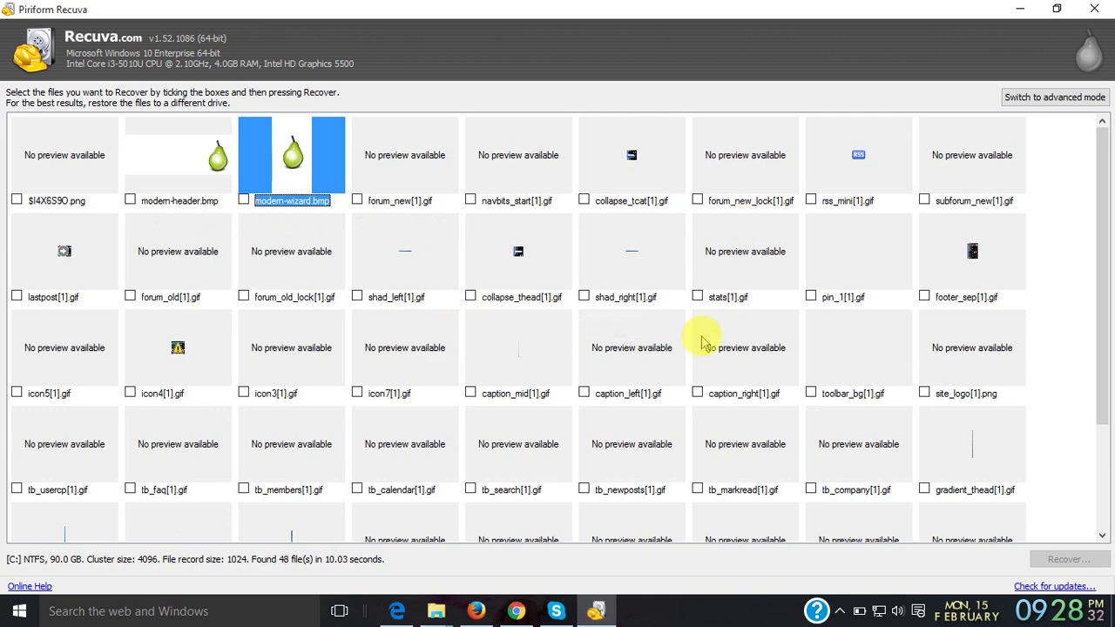
left_click(652, 397)
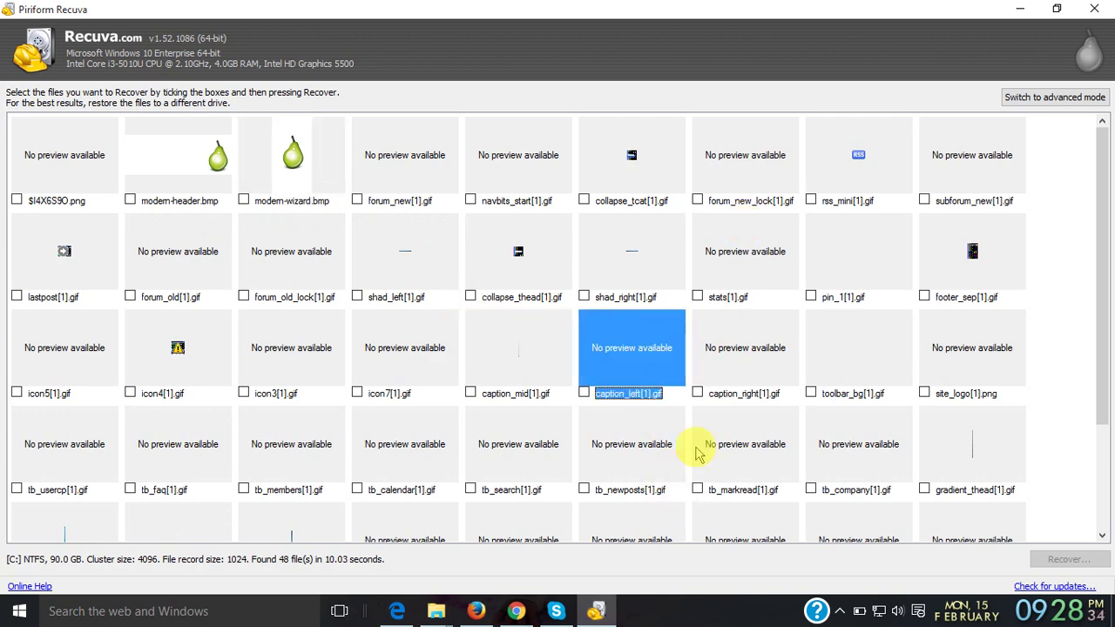
scroll(697, 453, "down", 3)
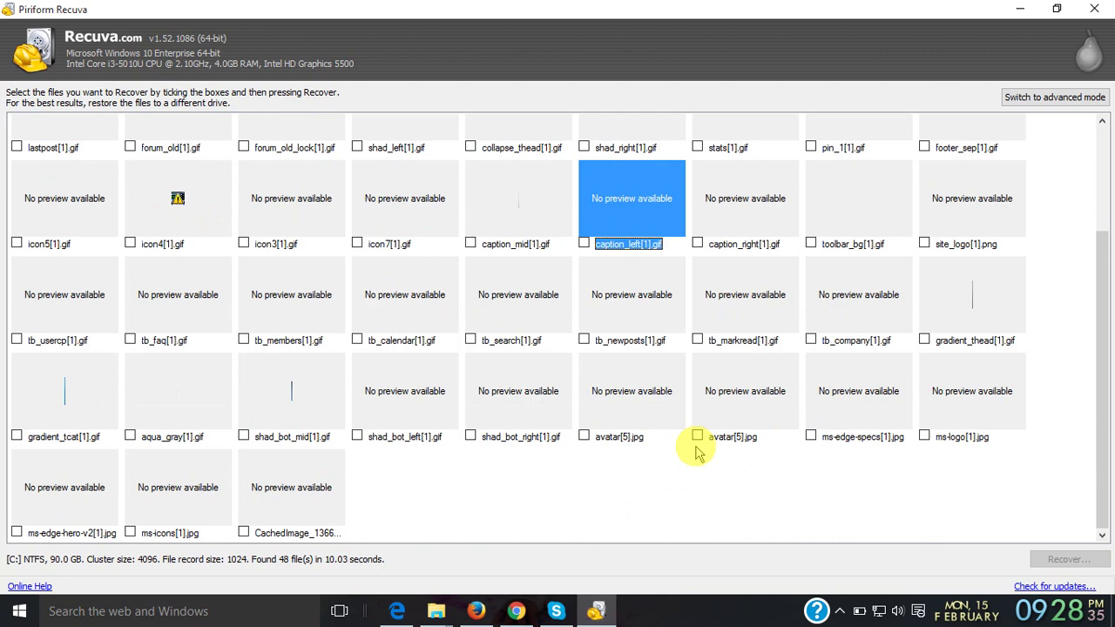
left_click(736, 427)
key("Right")
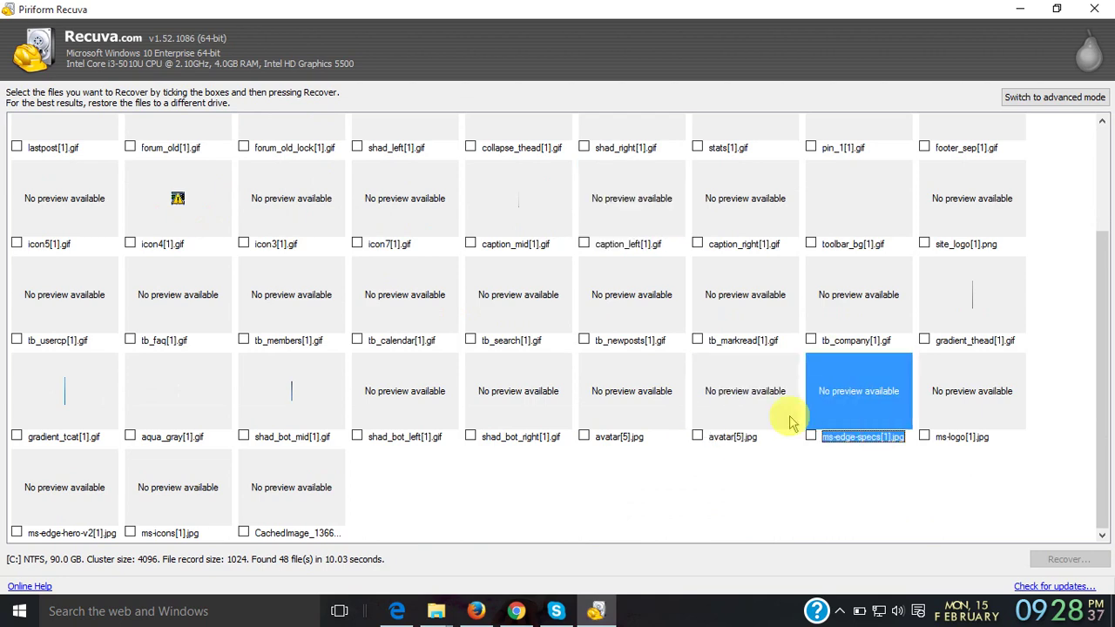
scroll(436, 428, "up", 3)
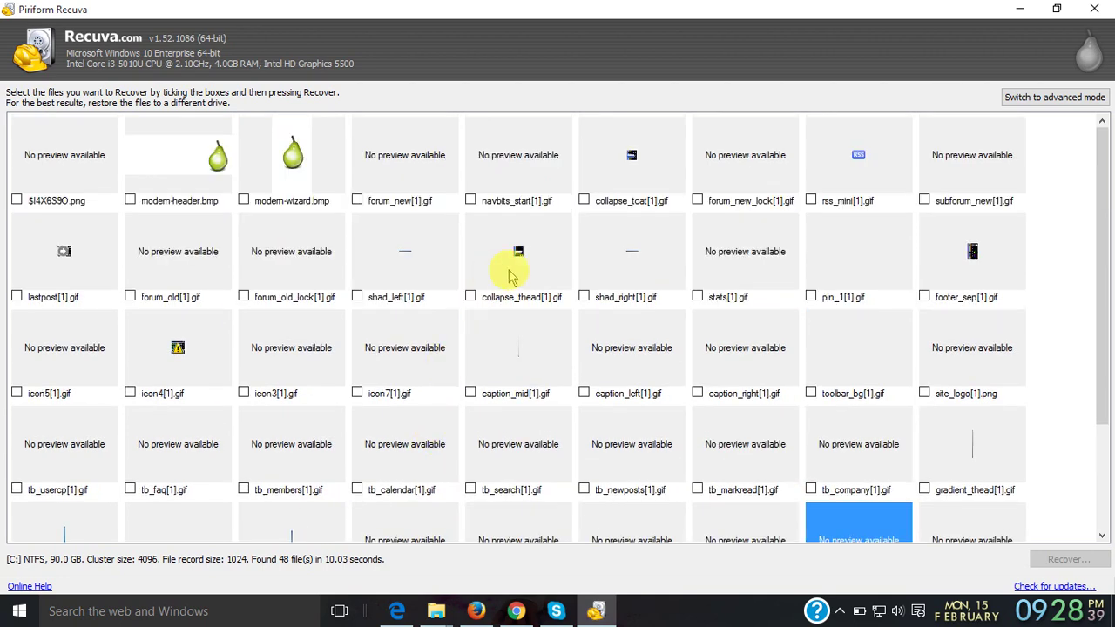
- Switch the scan results to advanced mode and review the detailed file list, previewing rss_mini[1].gif
left_click(1037, 96)
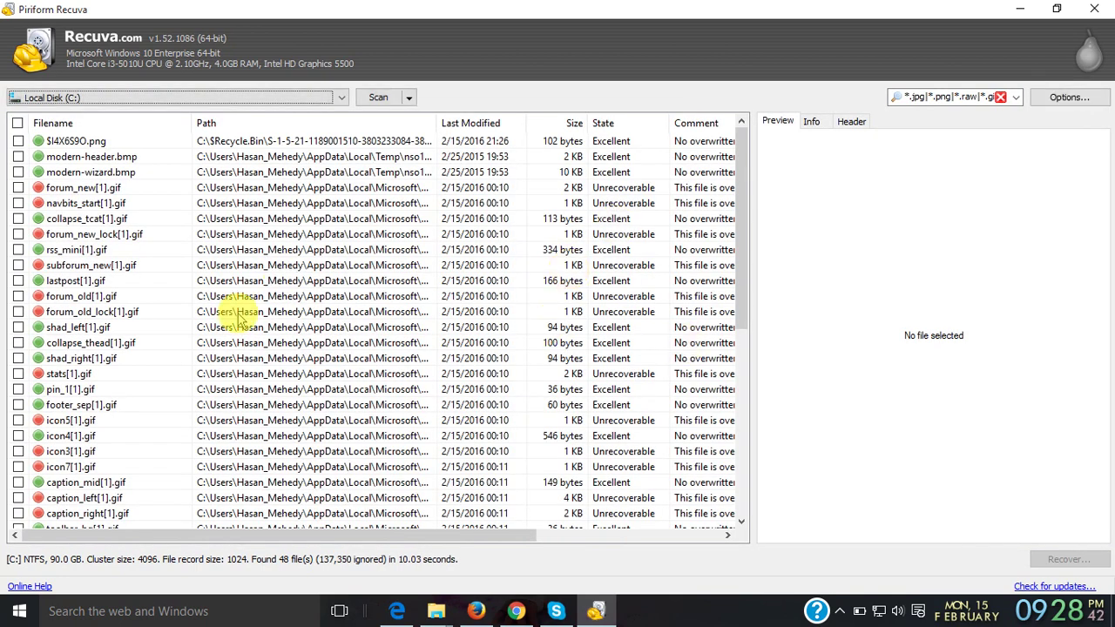
scroll(174, 219, "down", 4)
scroll(174, 224, "up", 4)
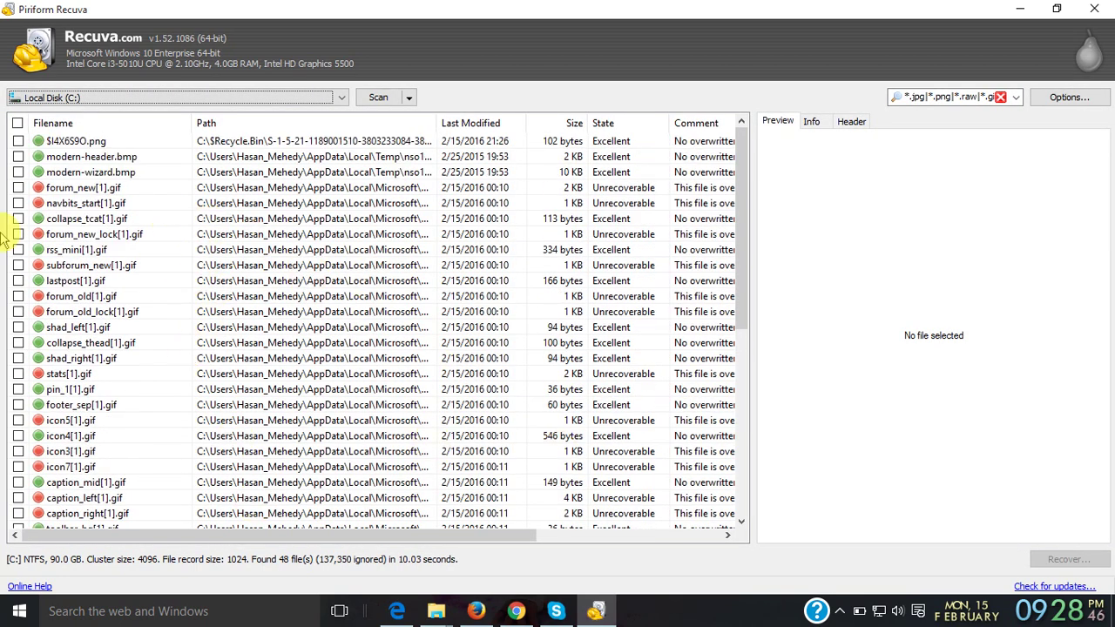
scroll(198, 250, "down", 8)
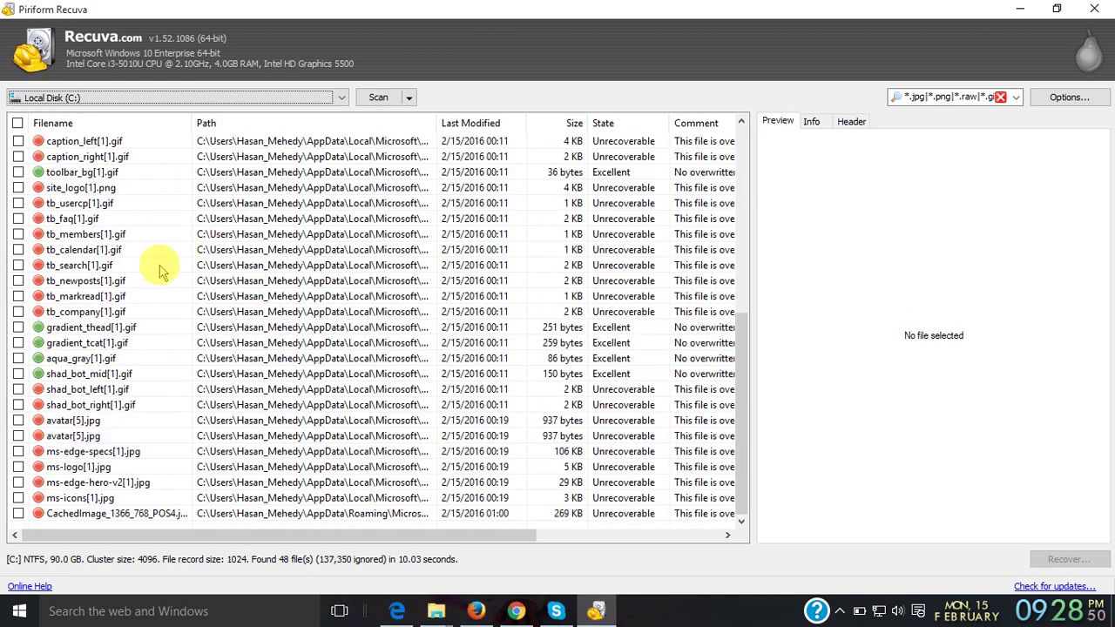
scroll(165, 260, "up", 8)
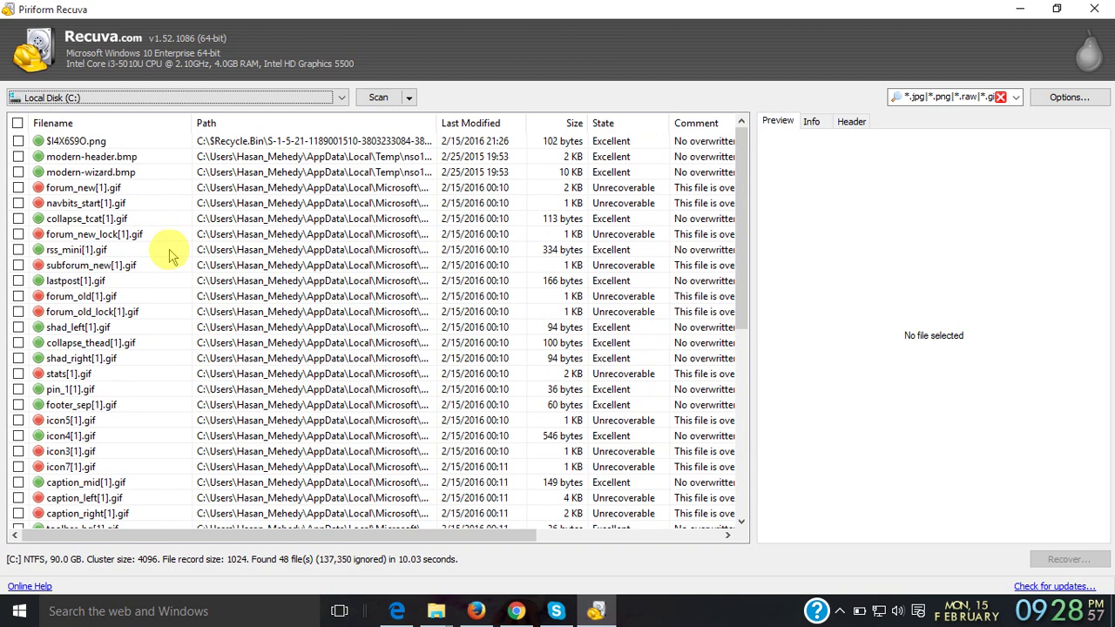
left_click(171, 253)
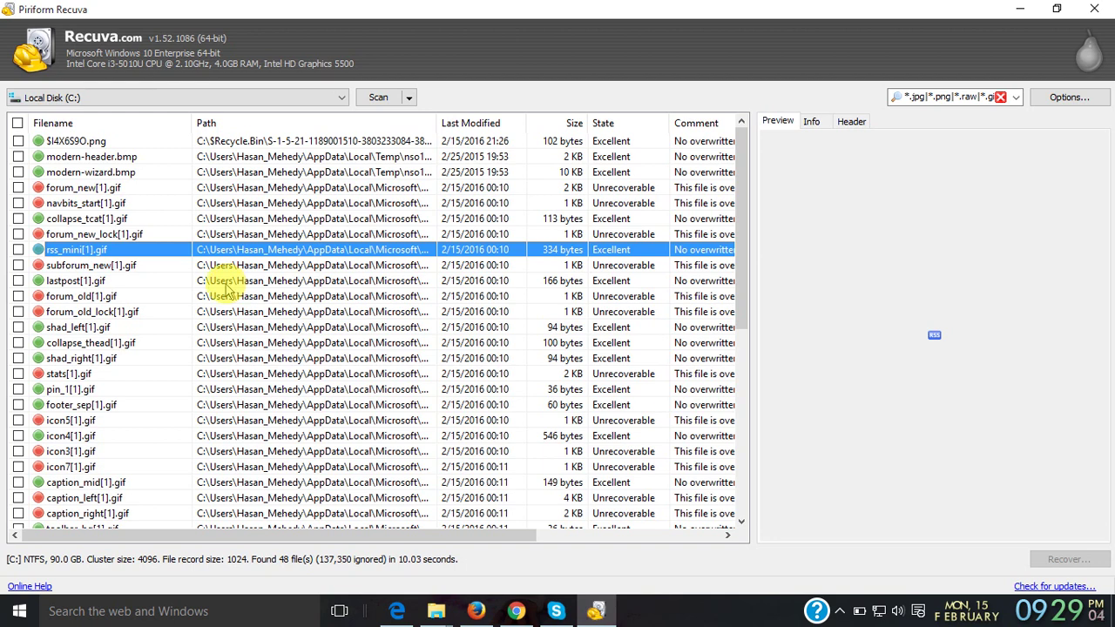
scroll(223, 287, "down", 8)
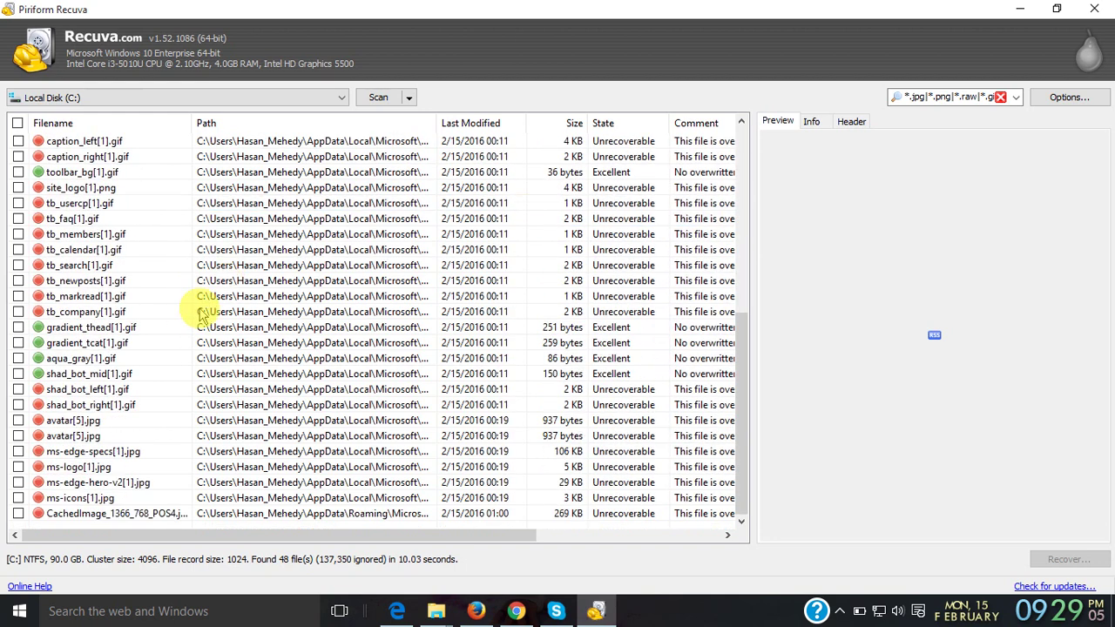
scroll(249, 295, "up", 8)
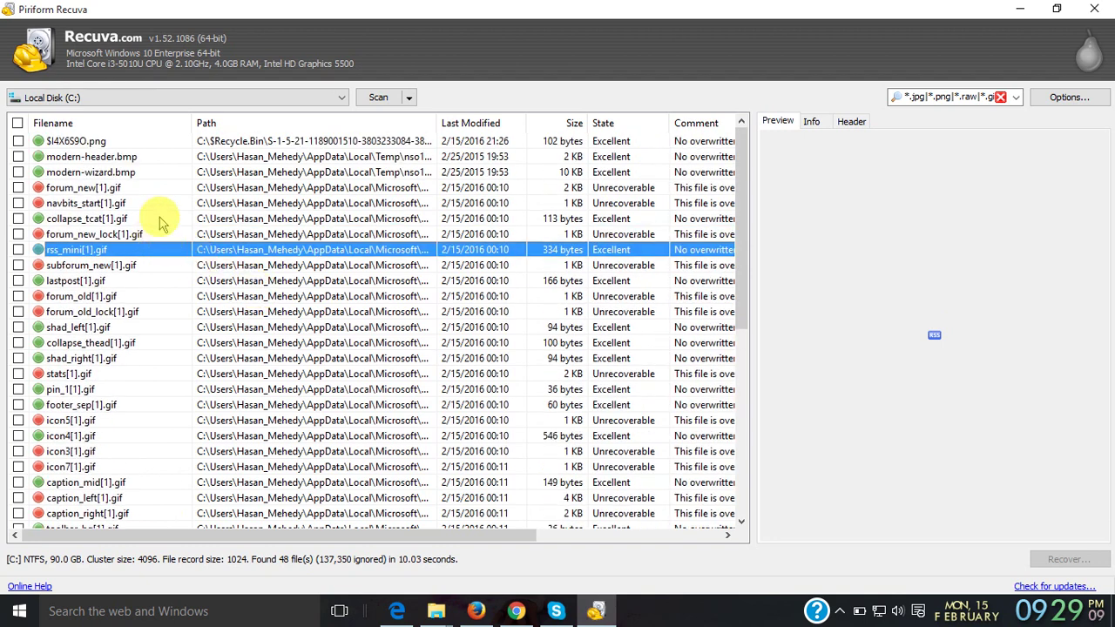
- Preview the first files in the list one by one, including $I4X6S9O.png, modern-header.bmp, forum_new[1].gif and navbits_start[1].gif
left_click(143, 157)
key("Up")
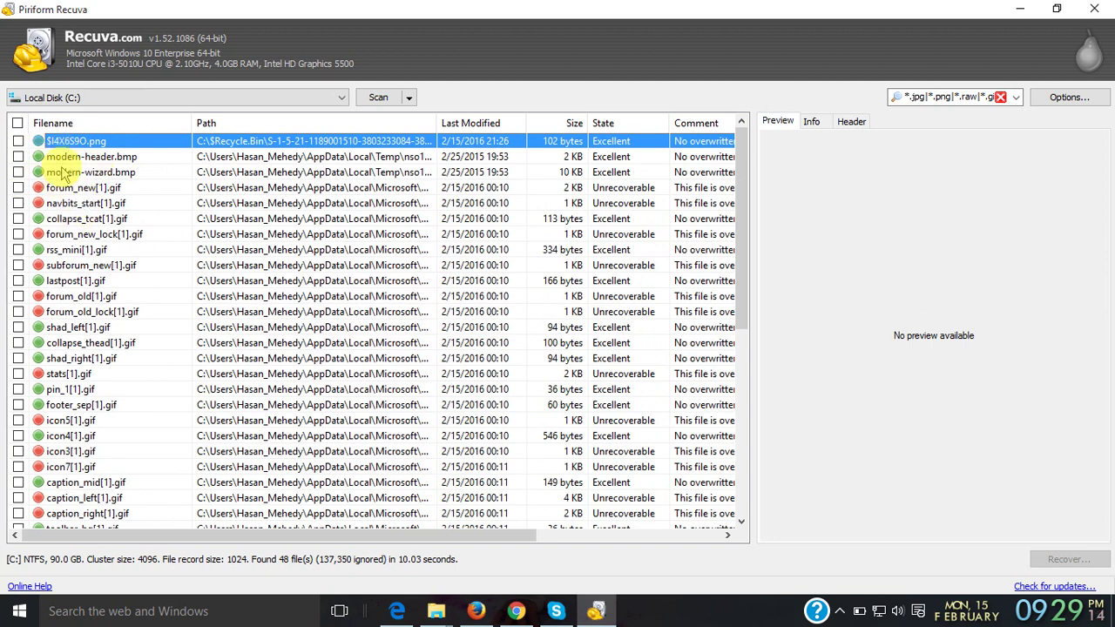
left_click(109, 158)
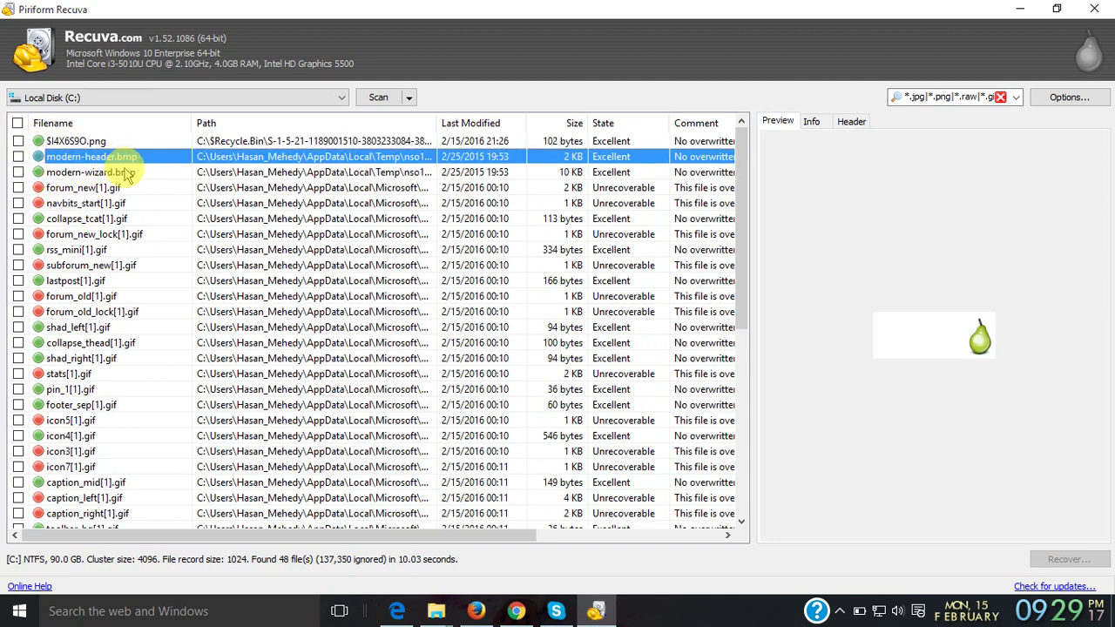
left_click(78, 204)
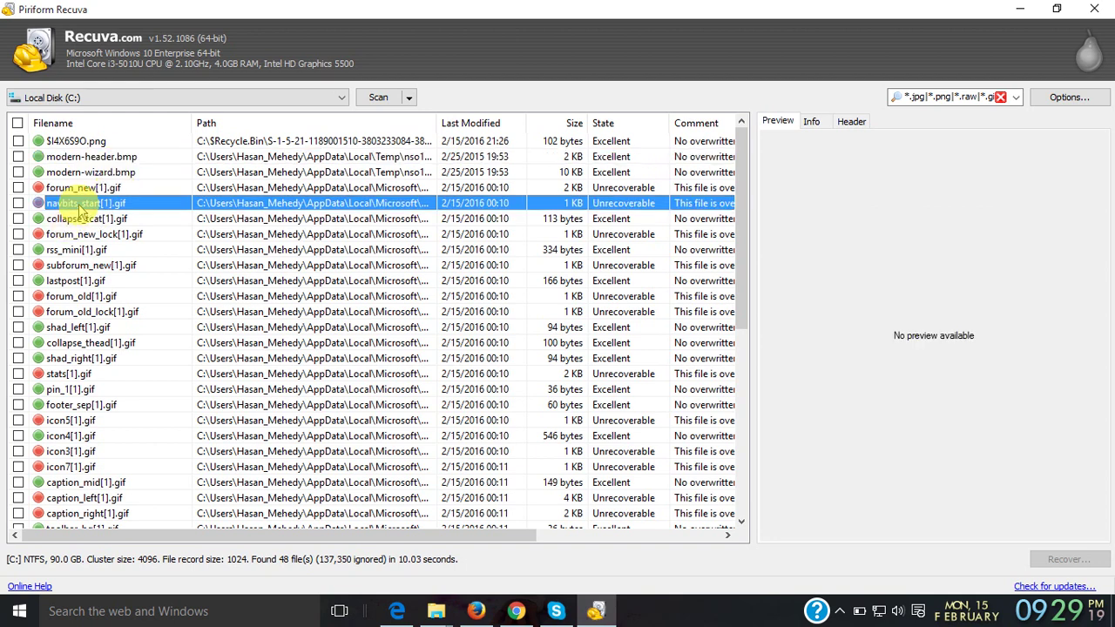
left_click(115, 191)
left_click(98, 206)
left_click(99, 192)
left_click(100, 206)
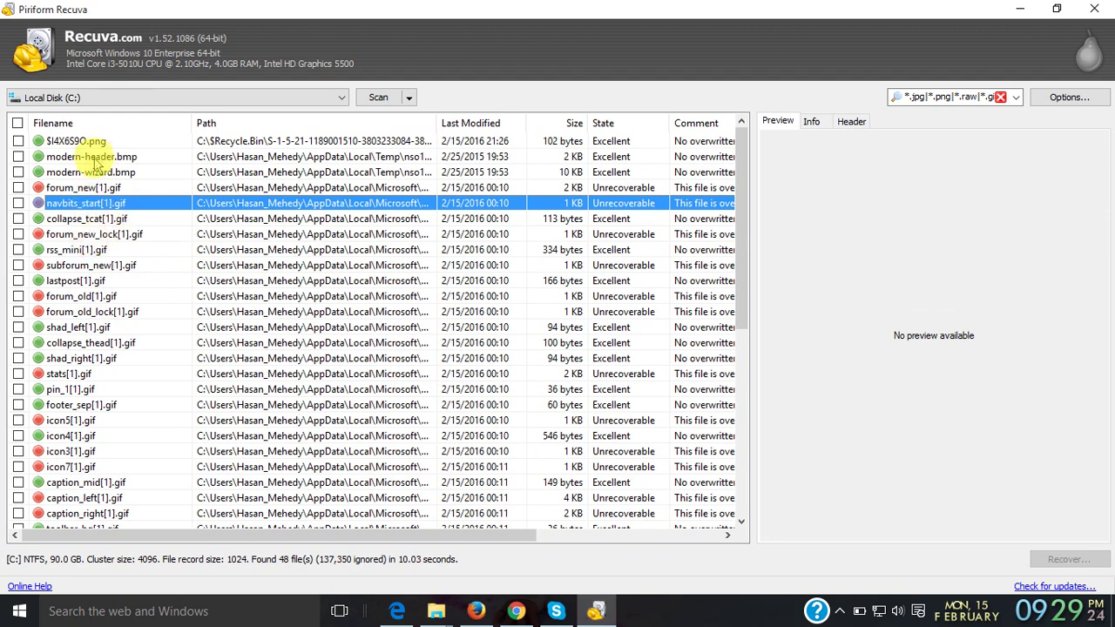
- Add shad_right[1].gif, collapse_thead[1].gif, shad_left[1].gif, rss_mini[1].gif, lastpost[1].gif, modern-wizard.bmp, modern-header.bmp and $I4X6S9O.png to the selection containing navbits_start[1].gif
left_click(126, 358, "ctrl")
left_click(122, 343, "ctrl")
left_click(121, 328, "ctrl")
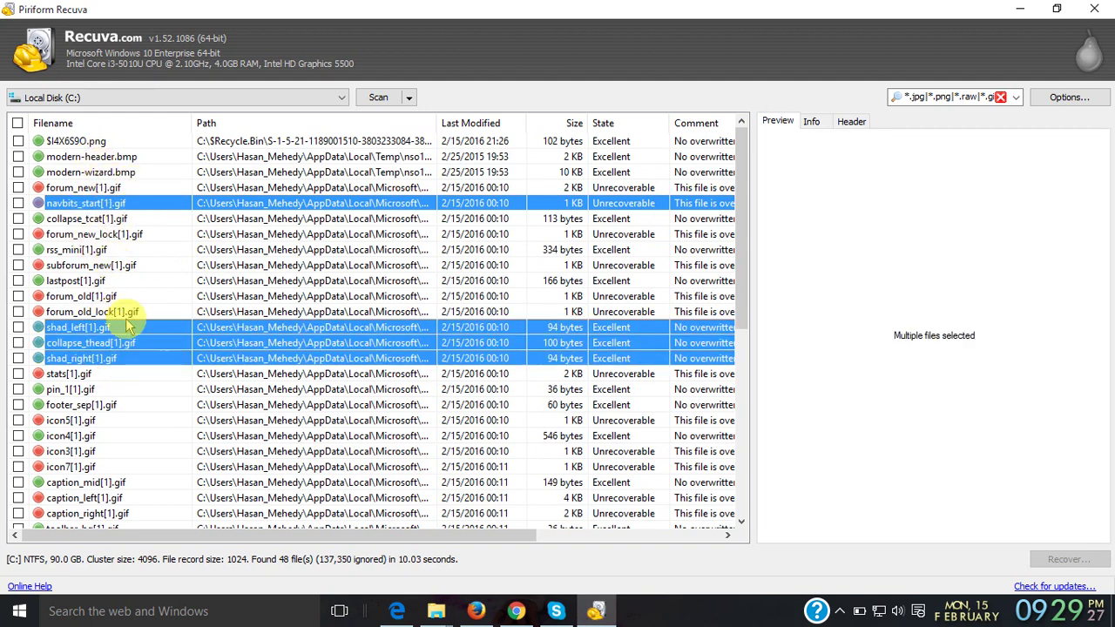
left_click(112, 250, "ctrl")
left_click(113, 281, "ctrl")
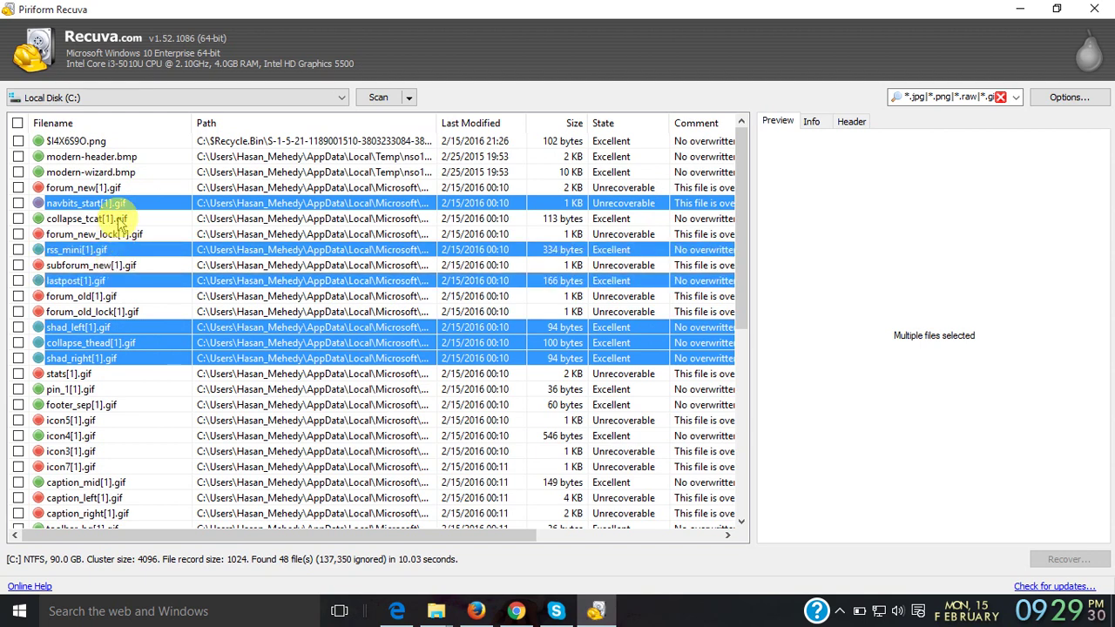
left_click(126, 172, "ctrl")
left_click(139, 141, "ctrl")
left_click(139, 143, "ctrl")
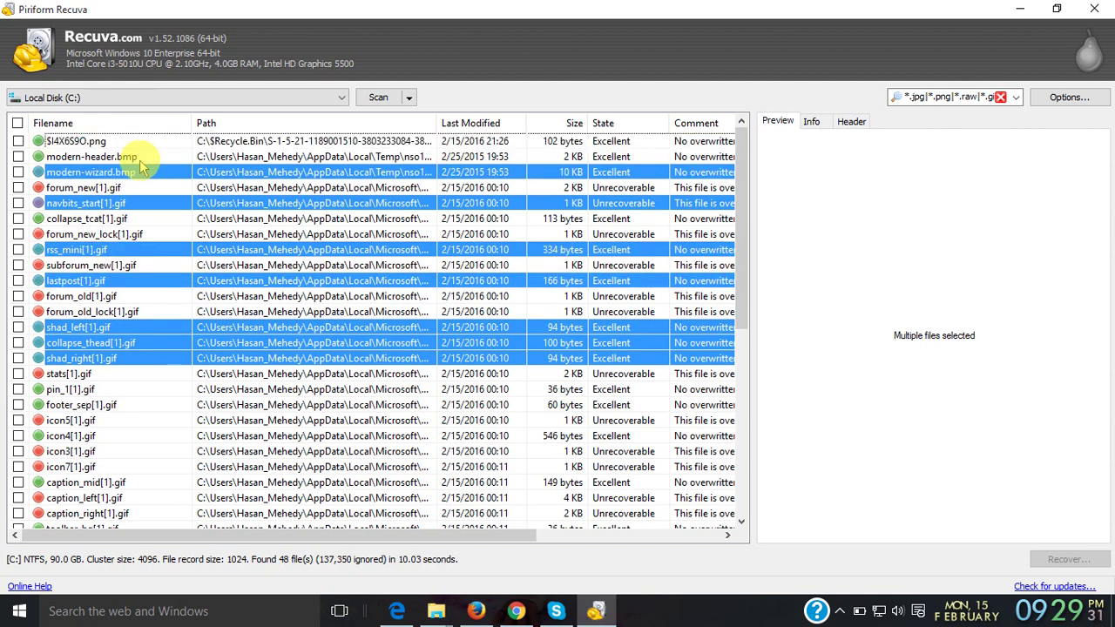
left_click(146, 157, "ctrl")
left_click(148, 157, "ctrl+shift")
- Recover the highlighted files to the Desktop, accepting restoration to the same drive, and dismiss the completion report
right_click(151, 158)
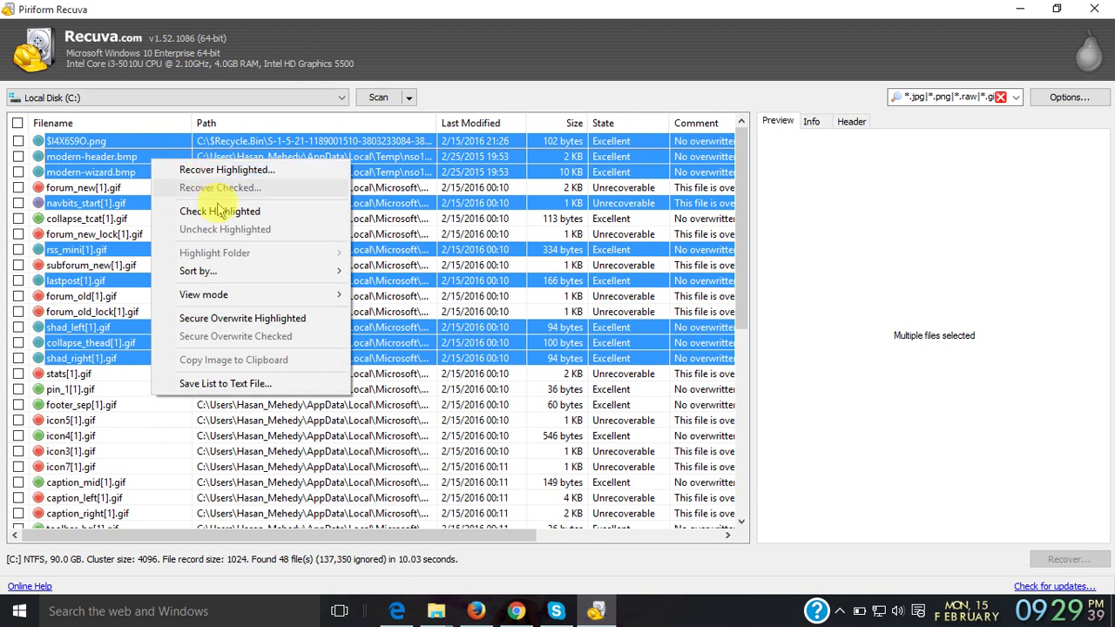
mouse_move(257, 301)
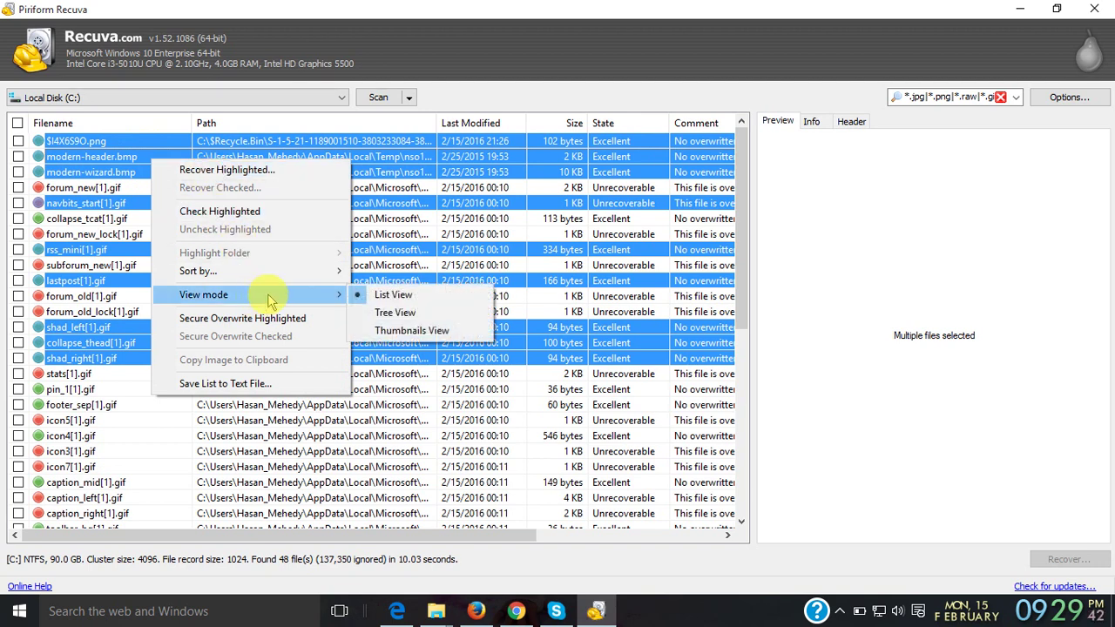
left_click(251, 172)
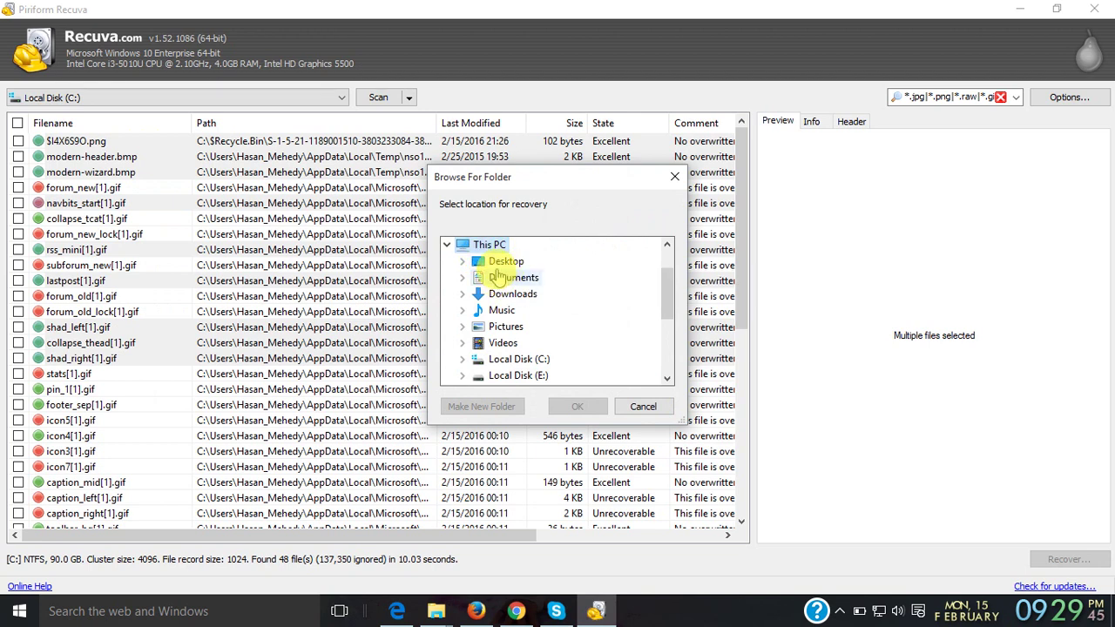
left_click(506, 263)
left_click(578, 408)
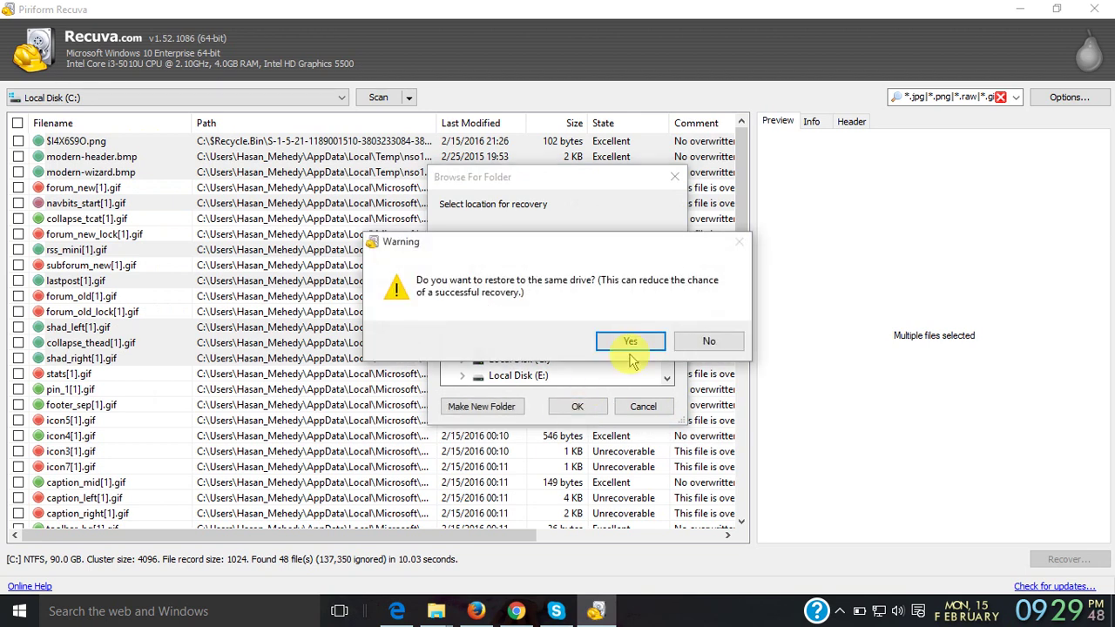
left_click(627, 342)
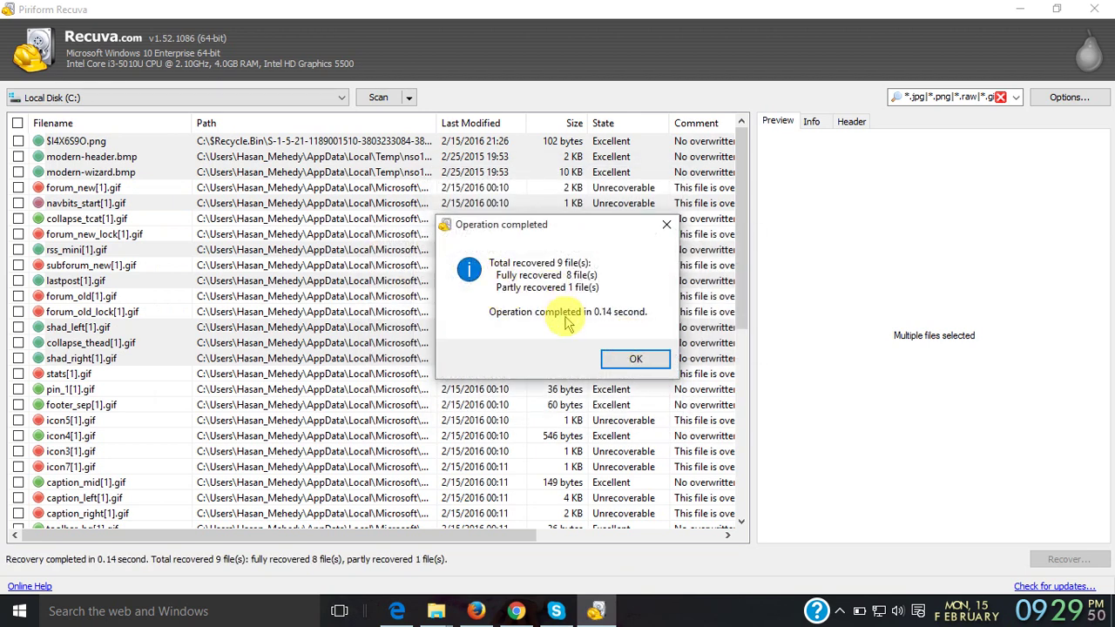
left_click(630, 362)
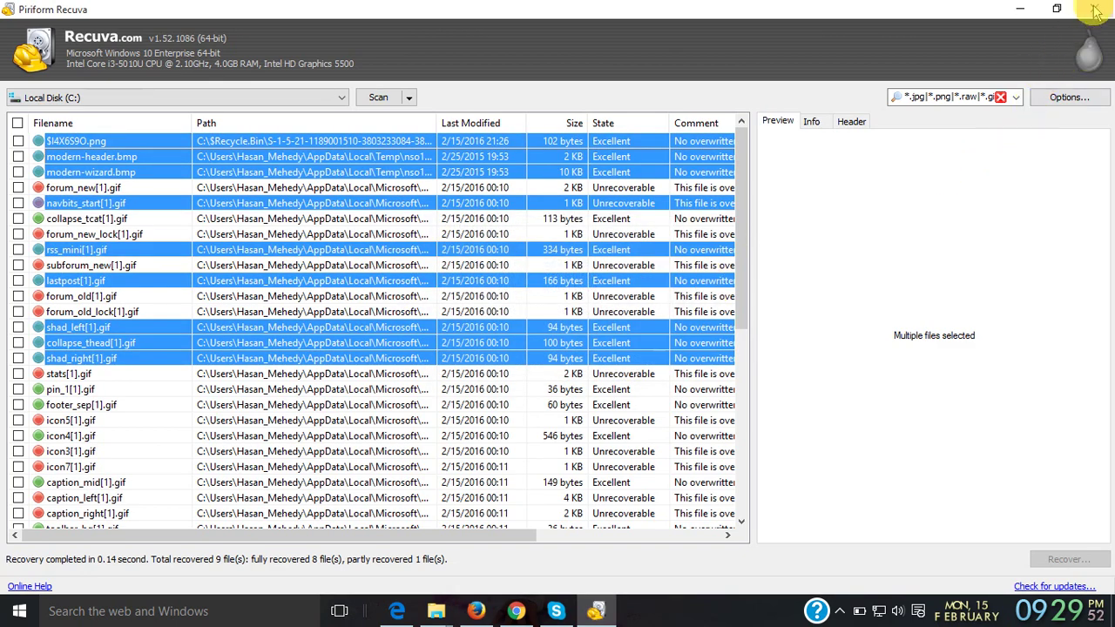
- Close the recovery program and refresh the desktop
left_click(1094, 9)
right_click(626, 97)
left_click(647, 144)
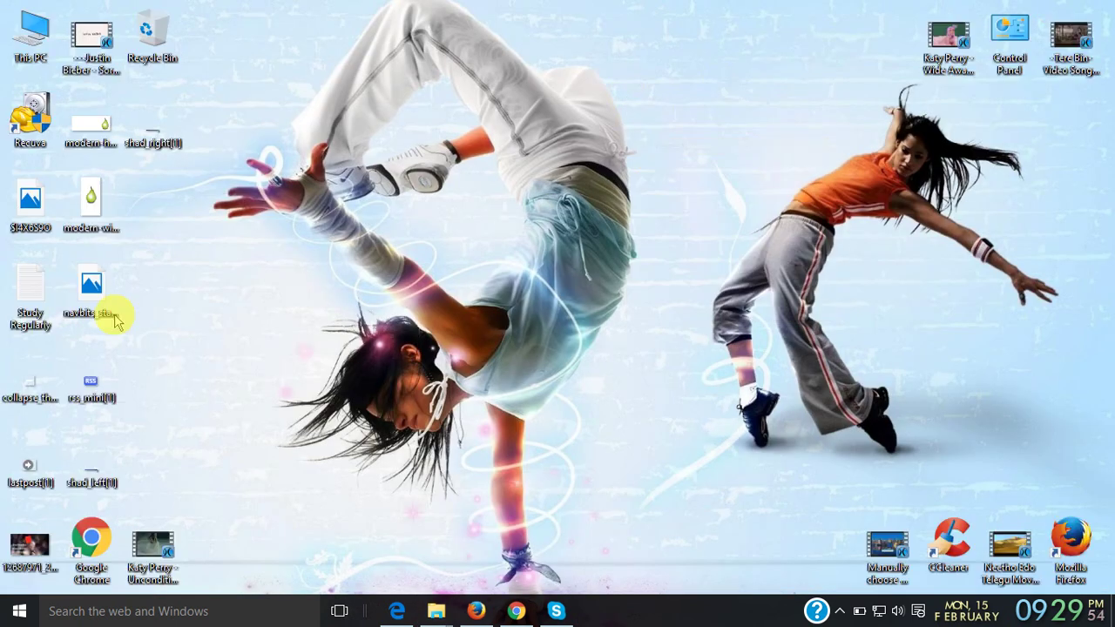
- Open the recovered modern-wizard.bmp from the desktop to check the picture, and close the image viewer
double_click(90, 201)
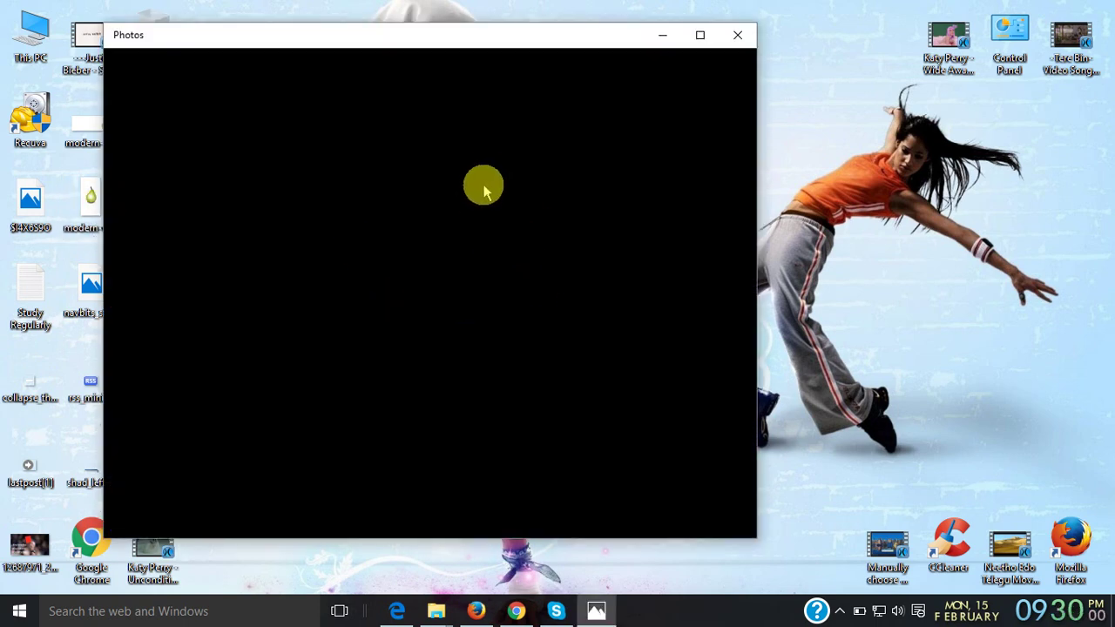
left_click_drag(444, 34, 675, 56)
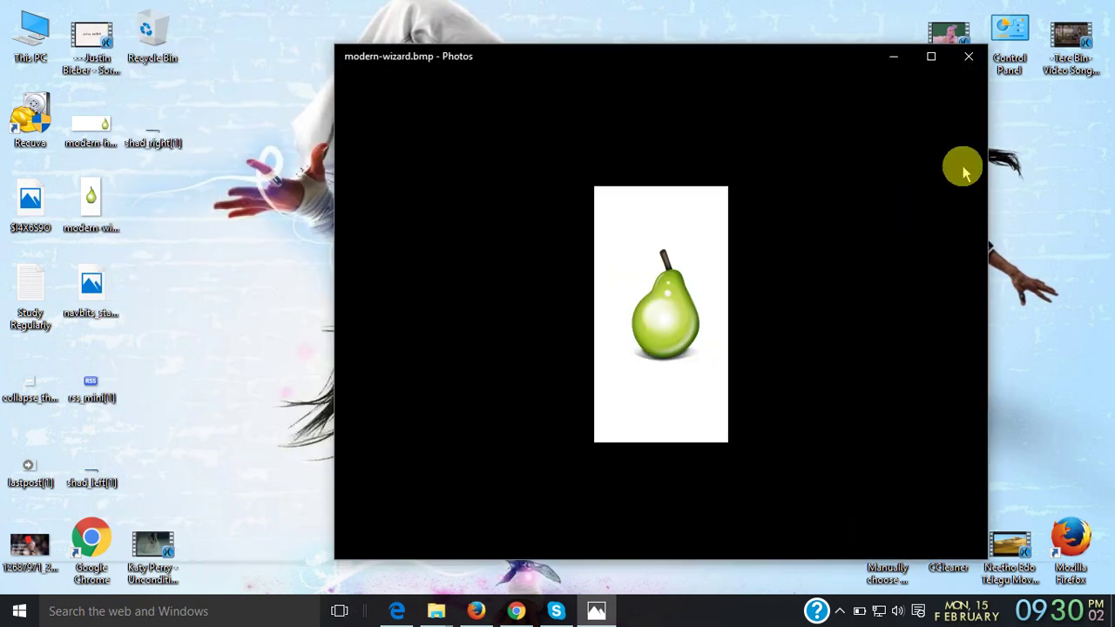
left_click(968, 57)
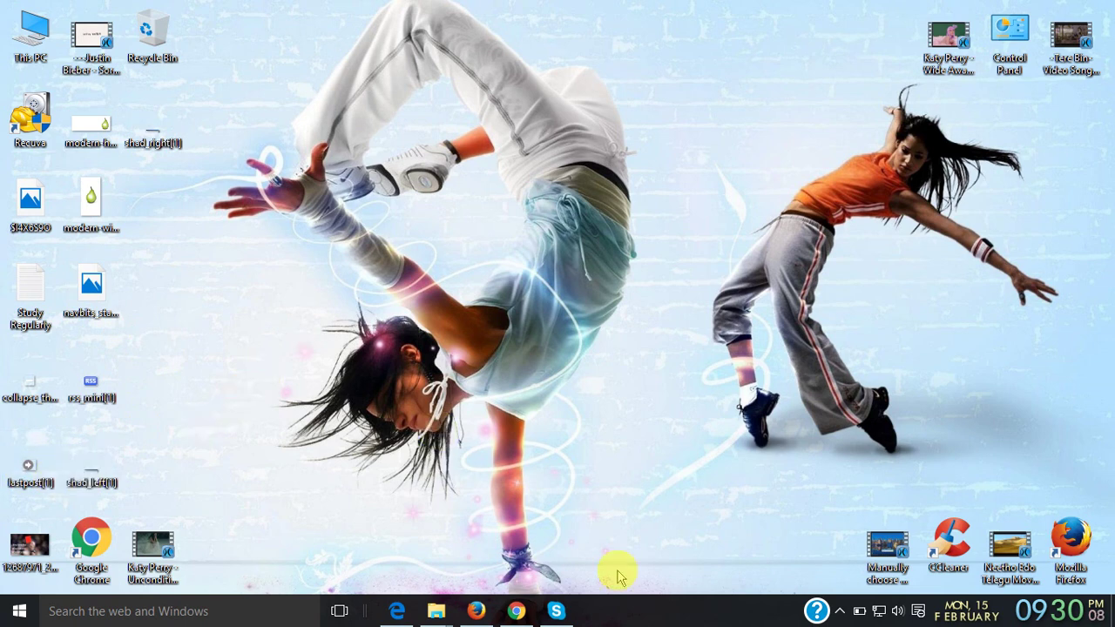
left_click(843, 616)
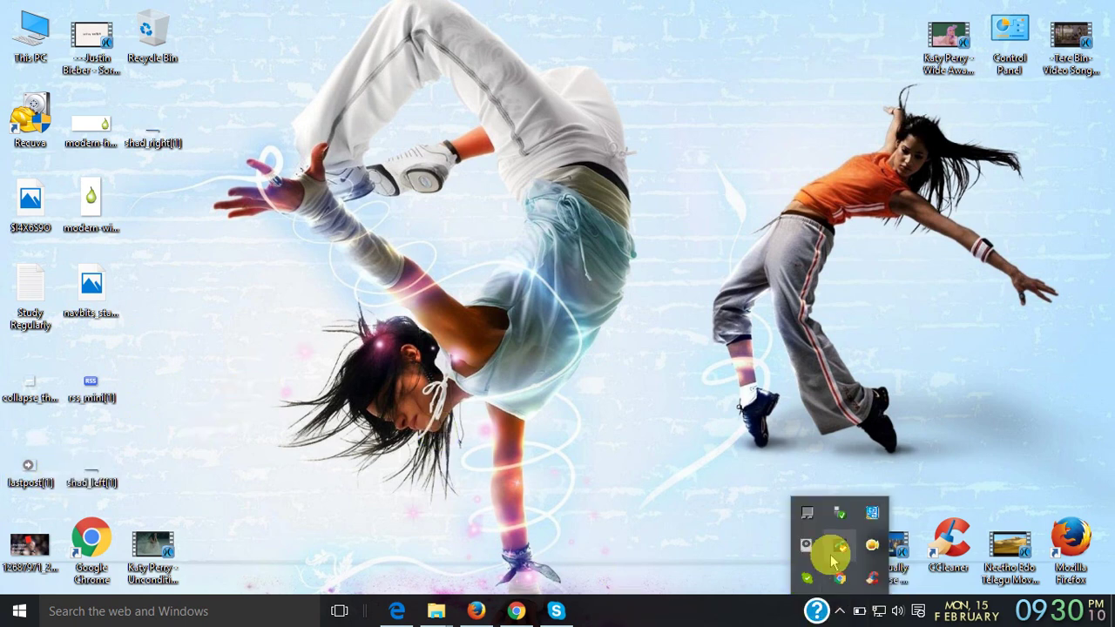
left_click(867, 539)
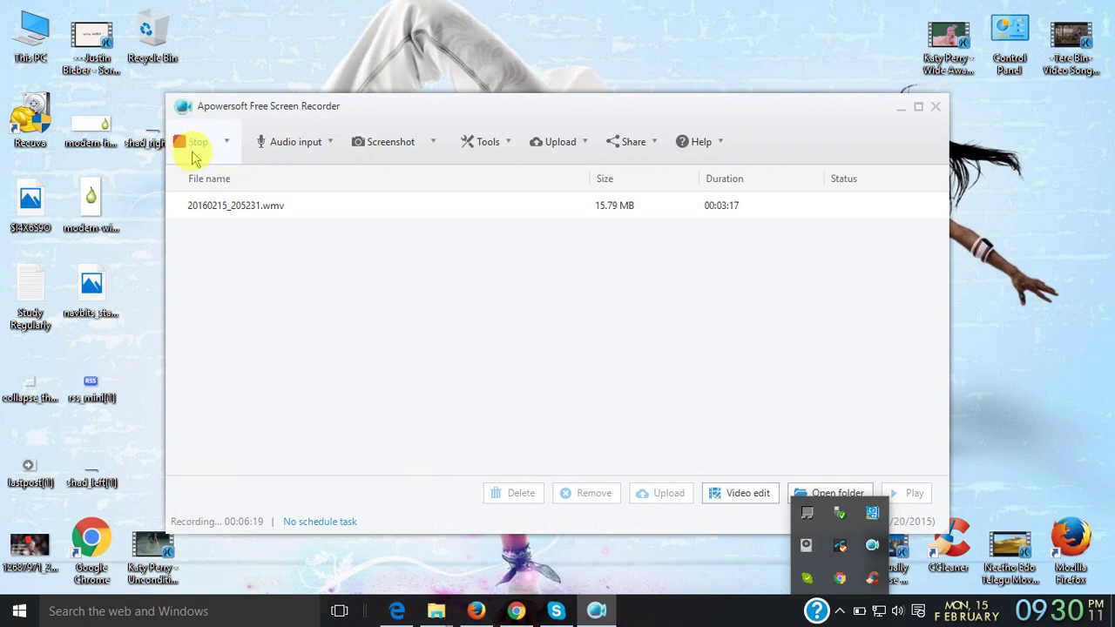